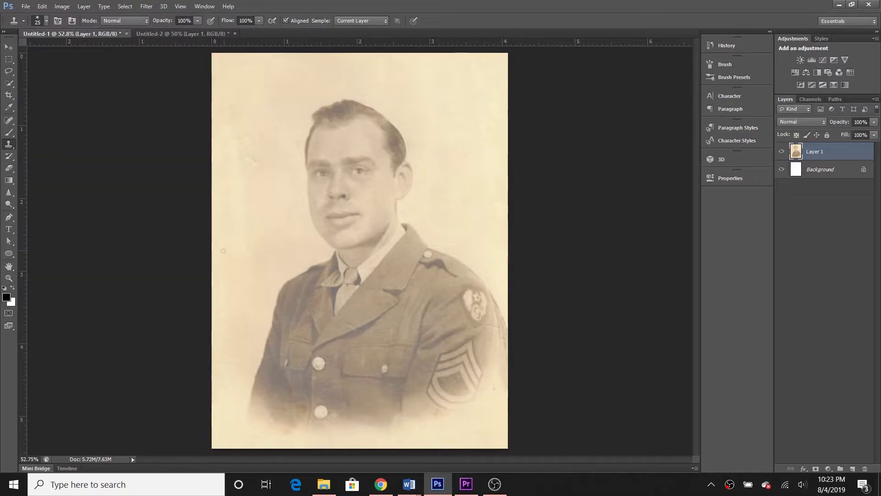
Open the File menu with the sepia soldier portrait (Untitled-1) open.
left_click(26, 7)
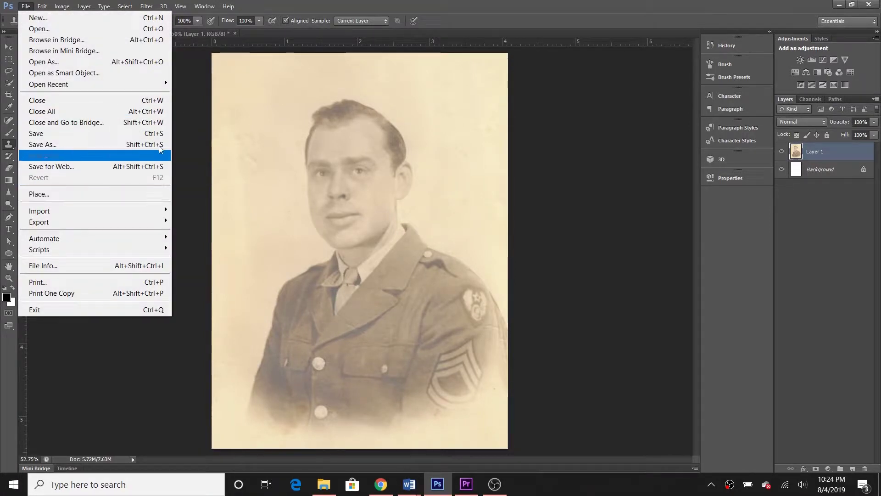
Check the document info, glance at Untitled-2, then duplicate Layer 1 as Layer 1 copy in Untitled-1.
left_click(198, 141)
left_click(84, 455)
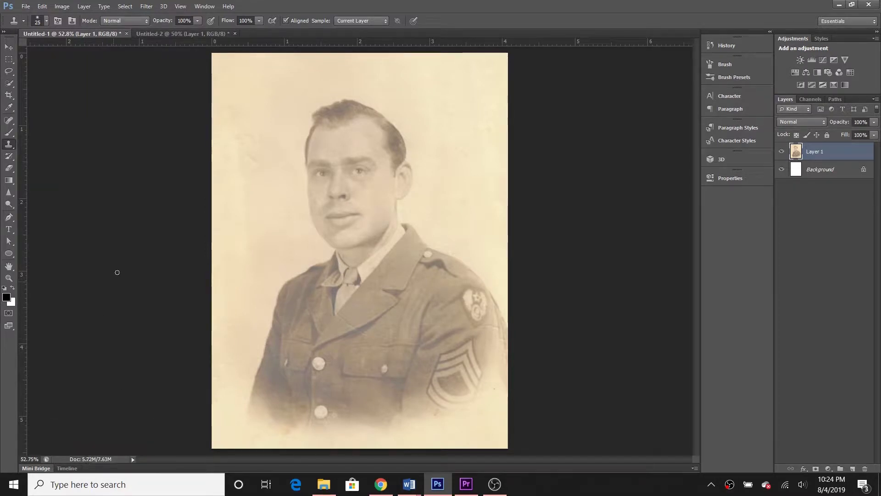
left_click(169, 33)
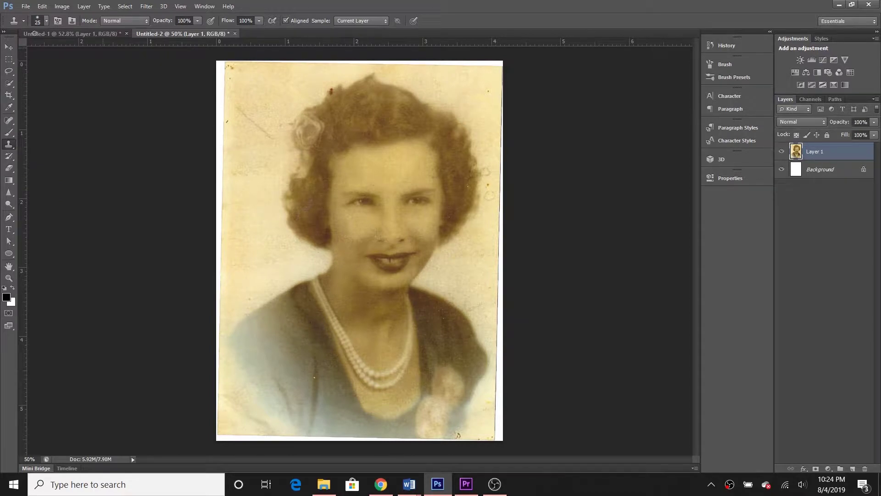
left_click(63, 36)
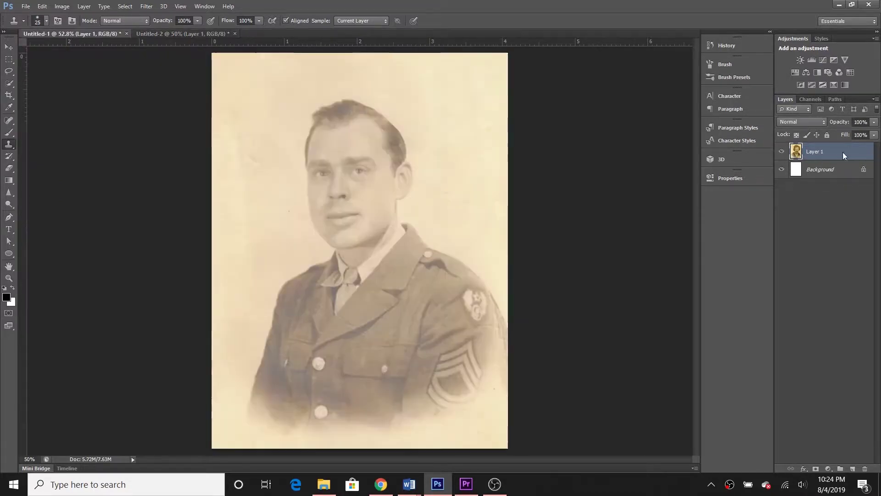
left_click_drag(798, 152, 853, 469)
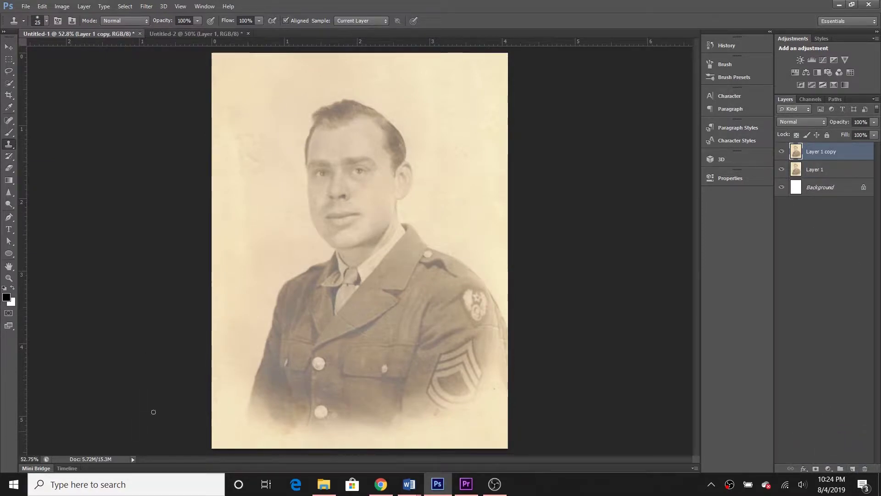
Zoom in once and pan the canvas up to the background above the man's hair.
key("ctrl+plus")
key("ctrl+plus")
key("ctrl+plus")
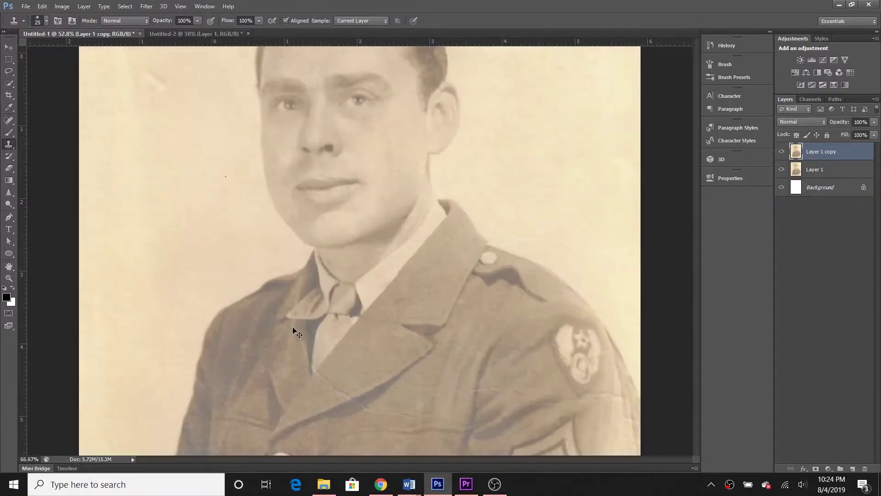
scroll(209, 361, "up", 3)
scroll(207, 357, "up", 5)
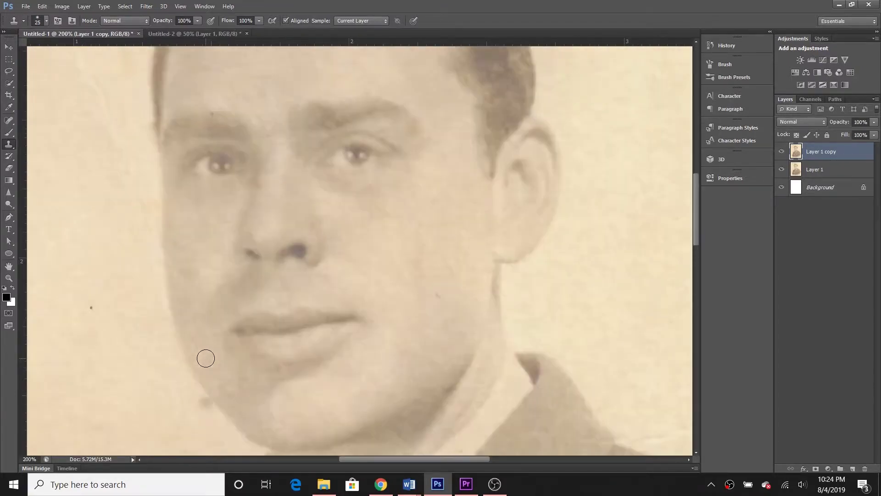
scroll(140, 327, "up", 3)
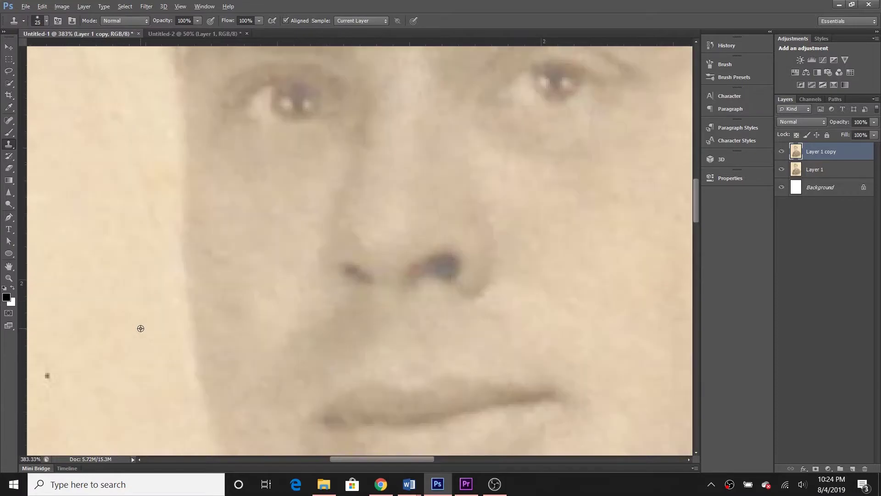
scroll(141, 328, "down", 3)
scroll(140, 328, "up", 3)
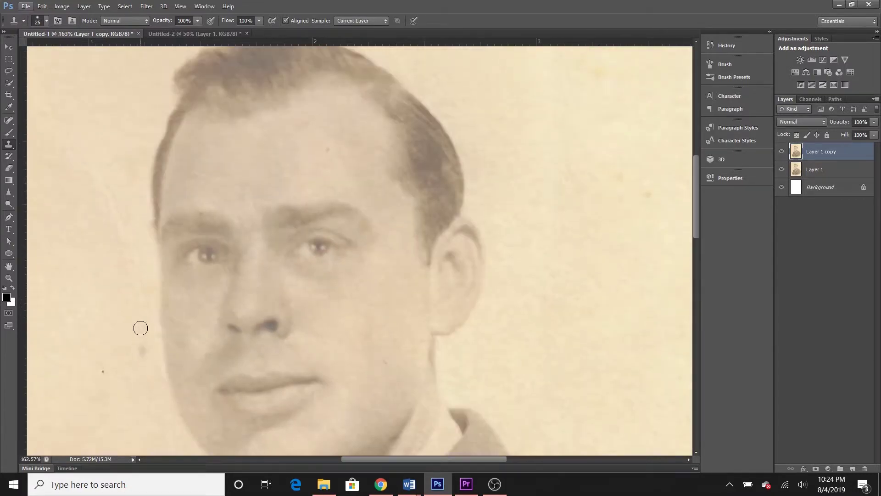
scroll(141, 327, "up", 4)
scroll(401, 317, "right", 1)
scroll(393, 316, "left", 2)
scroll(393, 311, "right", 1)
scroll(395, 309, "left", 1)
scroll(396, 309, "right", 1)
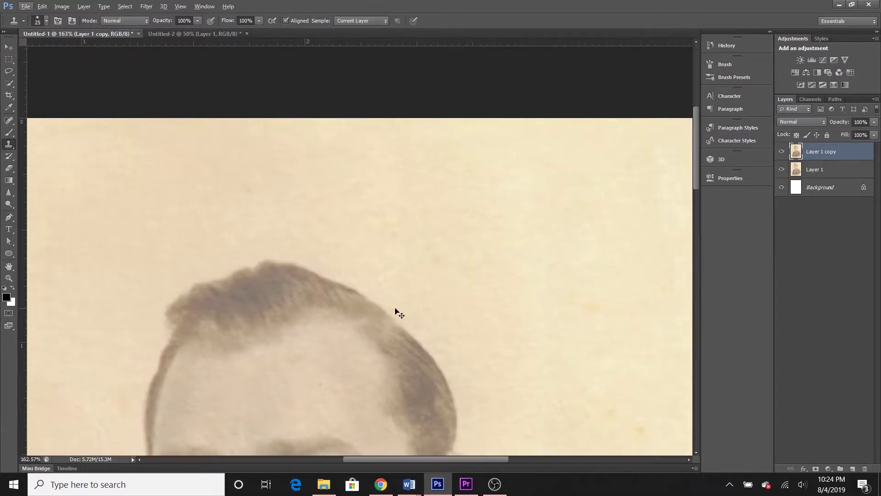
scroll(396, 313, "left", 2)
scroll(395, 310, "right", 2)
scroll(402, 305, "left", 1)
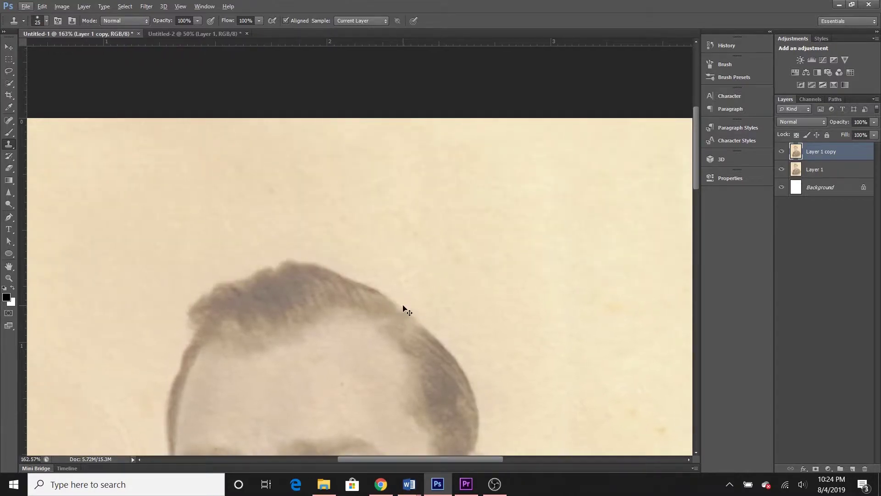
scroll(405, 308, "left", 5)
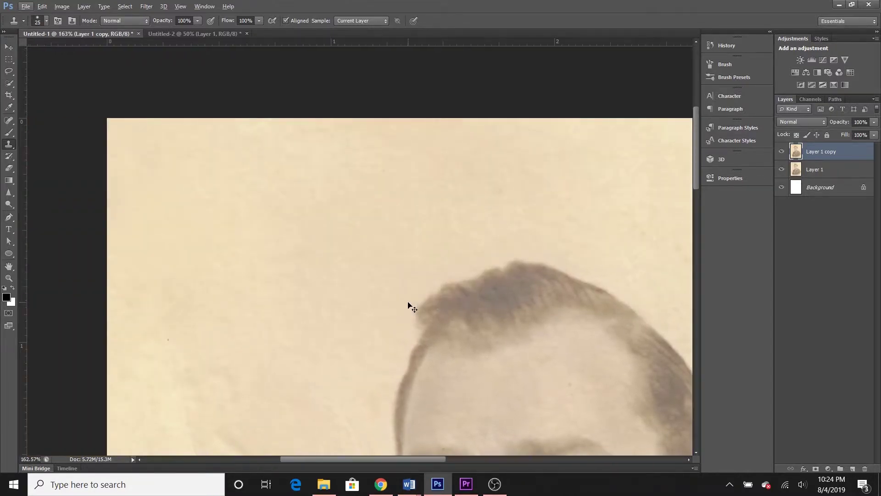
scroll(175, 280, "up", 1)
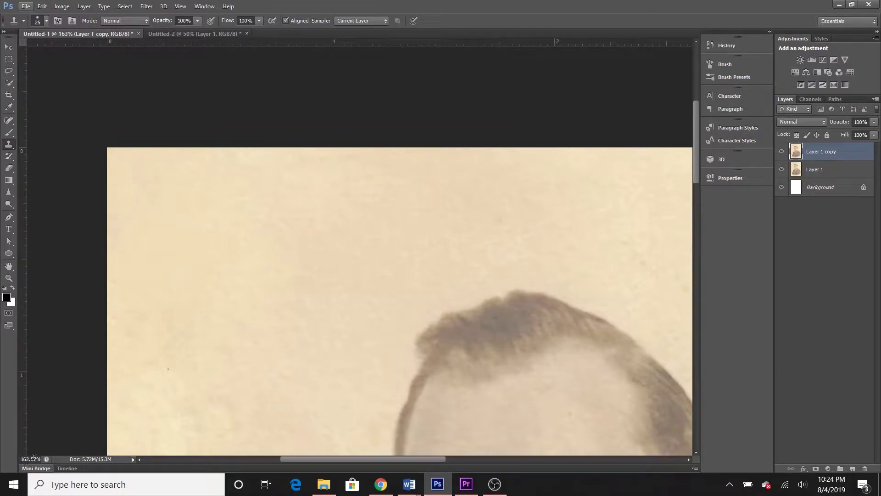
Zoom in two more levels to 300% and pan across the background paper looking for specks.
key("ctrl+plus")
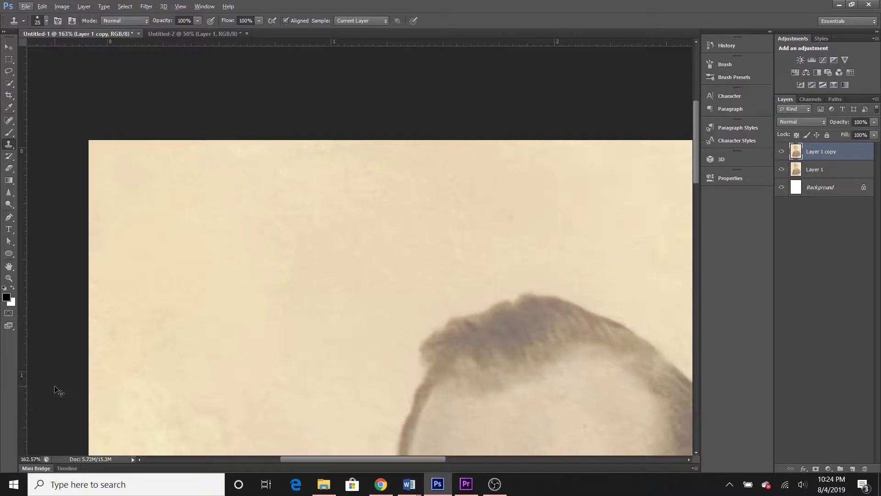
key("ctrl+plus")
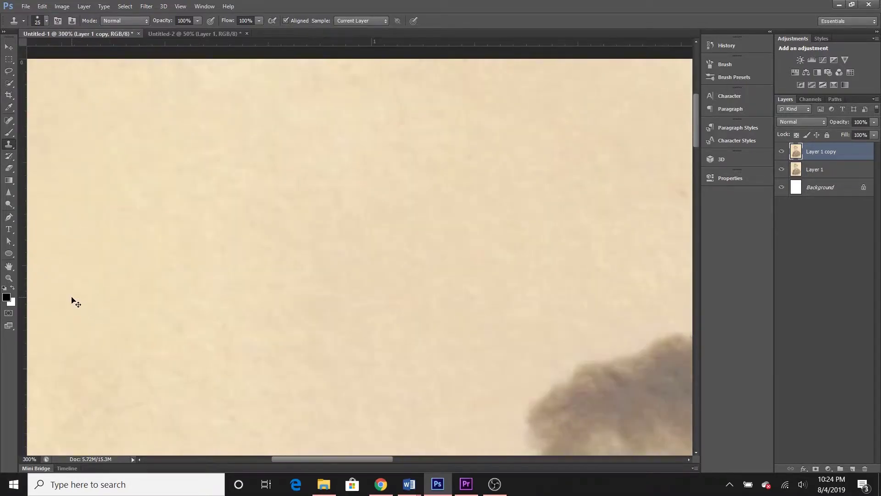
scroll(77, 299, "left", 5)
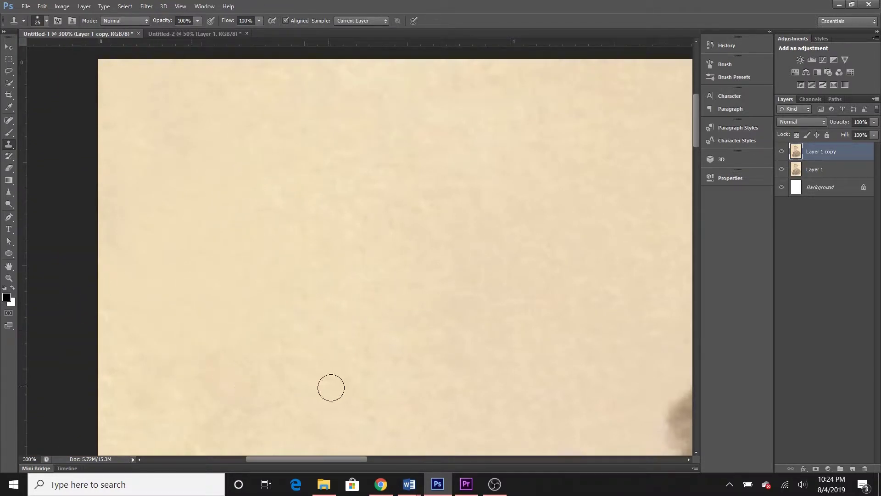
scroll(340, 386, "right", 5)
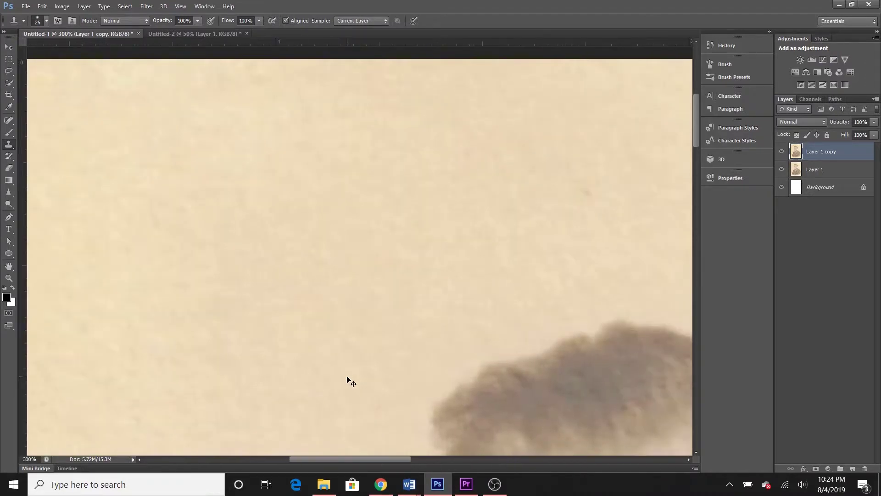
scroll(347, 378, "right", 1)
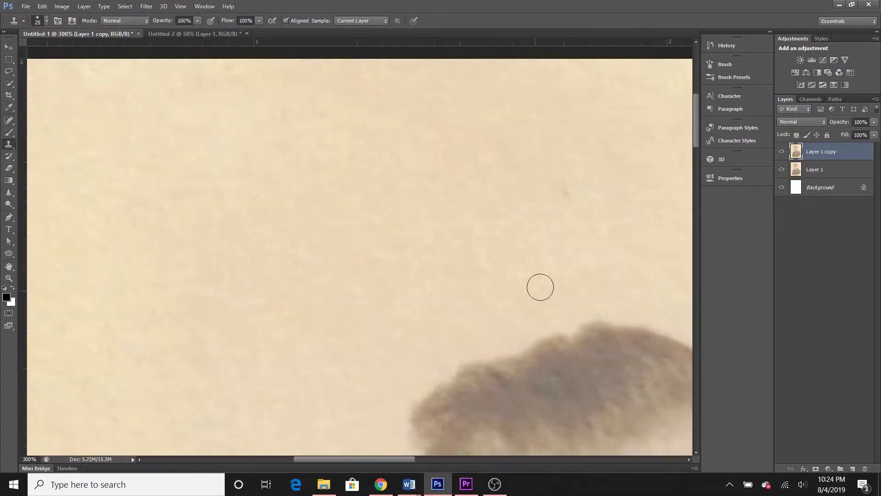
scroll(540, 288, "right", 5)
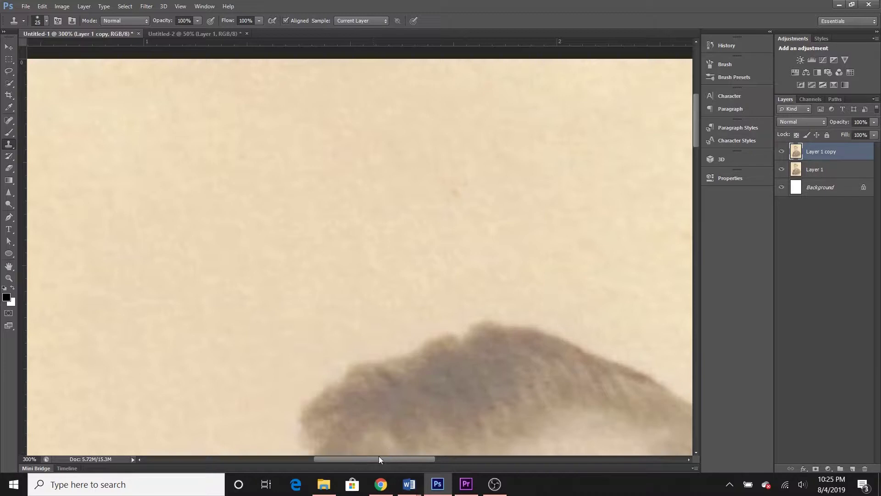
left_click_drag(379, 458, 479, 454)
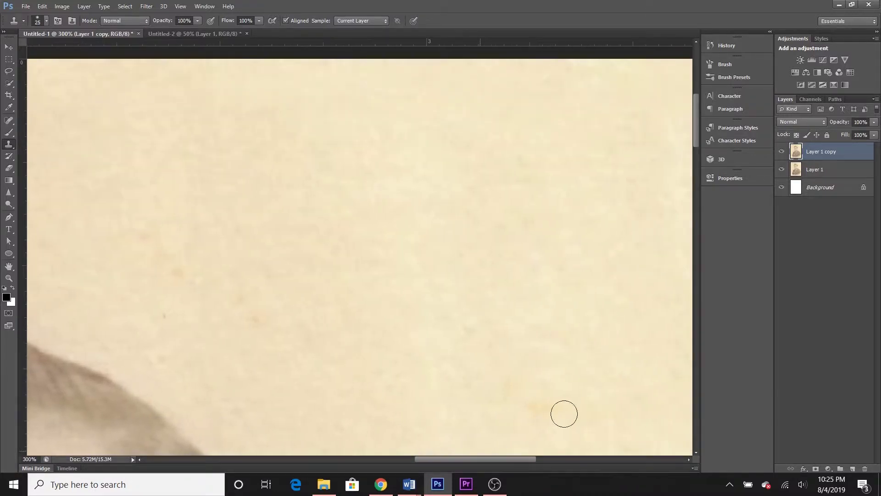
mouse_move(698, 127)
left_mouse_down()
mouse_move(709, 270)
mouse_move(711, 250)
mouse_move(729, 326)
mouse_move(710, 381)
left_mouse_up()
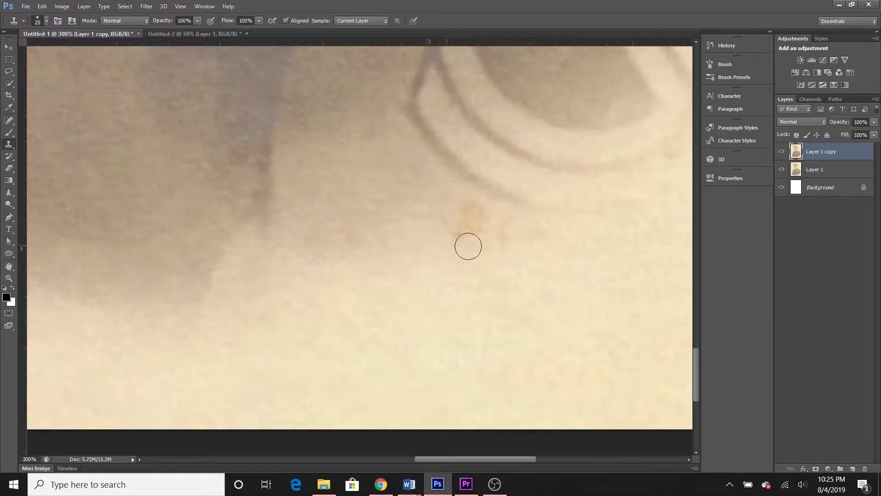
mouse_move(472, 459)
left_mouse_down()
mouse_move(383, 450)
mouse_move(344, 434)
left_mouse_up()
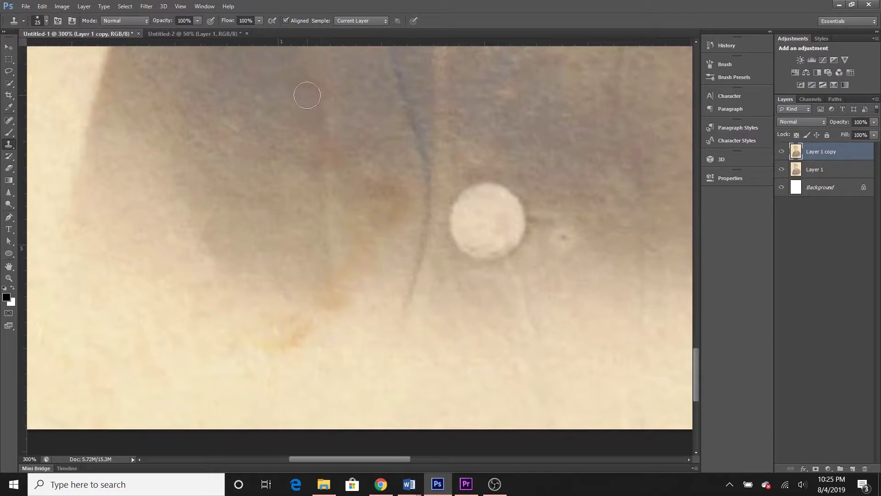
left_click_drag(337, 455, 294, 456)
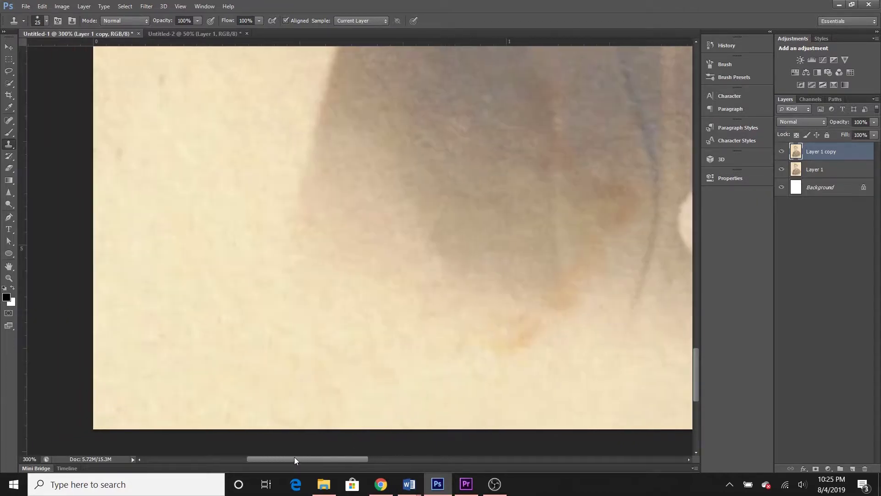
scroll(360, 305, "up", 4)
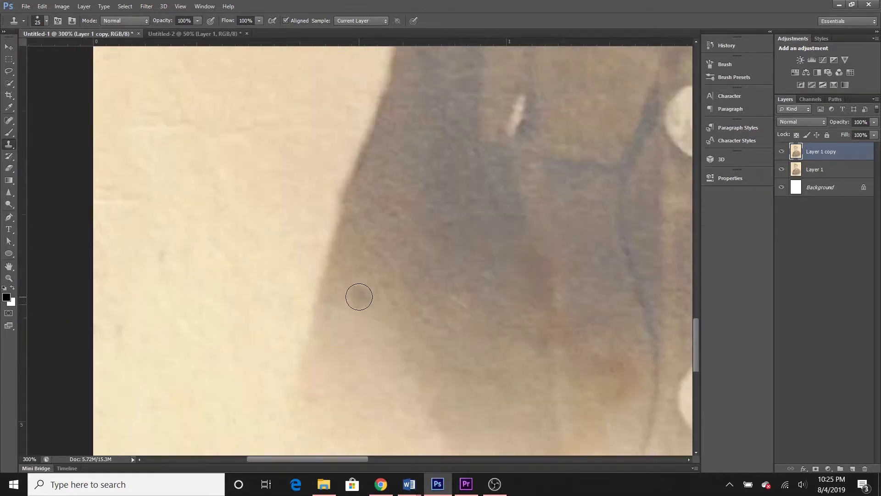
scroll(359, 297, "up", 3)
left_click_drag(698, 345, 697, 248)
scroll(317, 300, "left", 3)
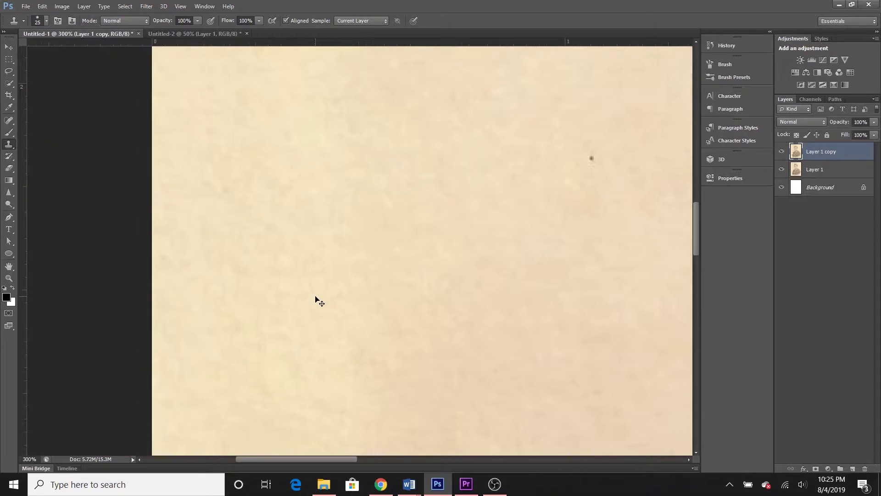
scroll(317, 299, "right", 10)
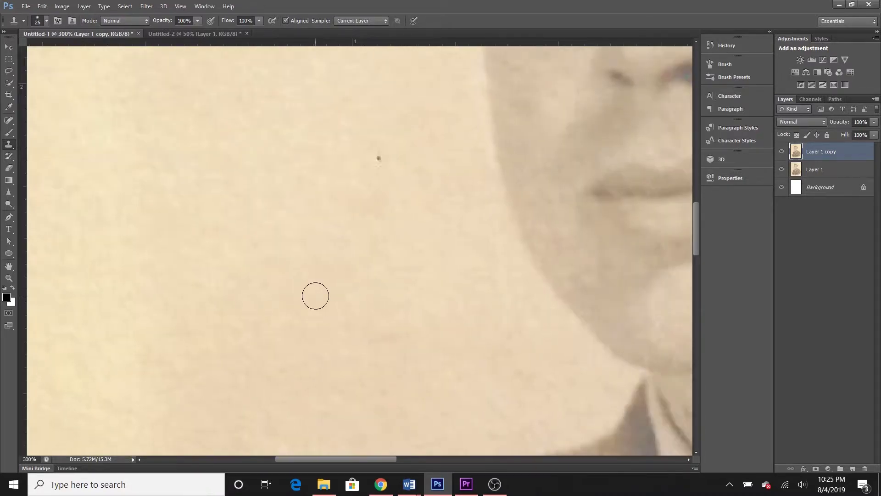
scroll(316, 296, "up", 3)
scroll(315, 296, "down", 5)
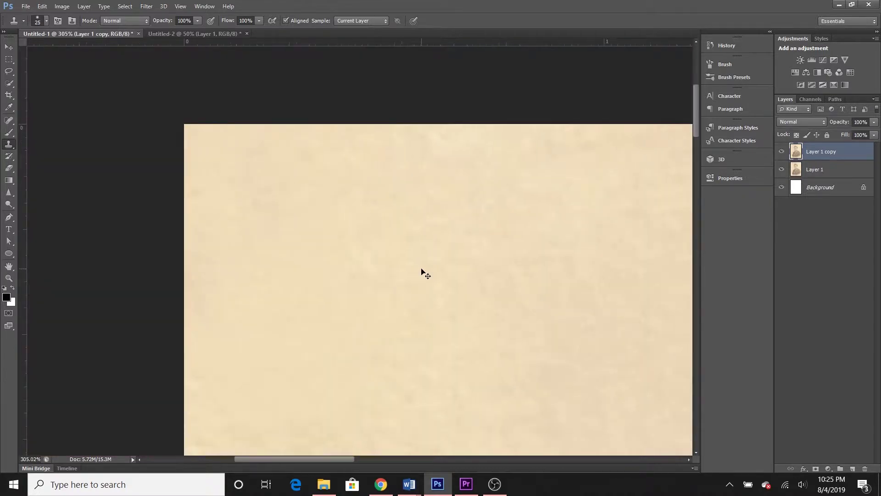
Paint clean paper texture over the specks in the background above the hair.
scroll(423, 273, "right", 3)
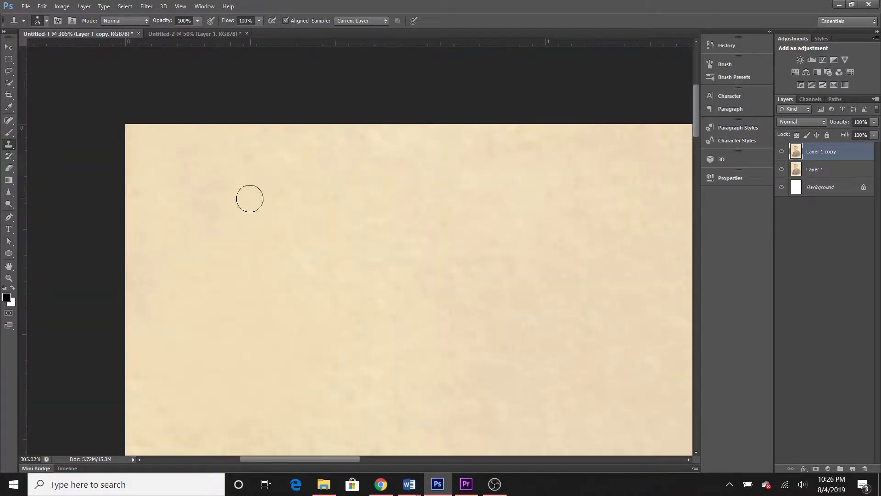
left_click_drag(245, 209, 290, 203)
scroll(349, 361, "down", 3)
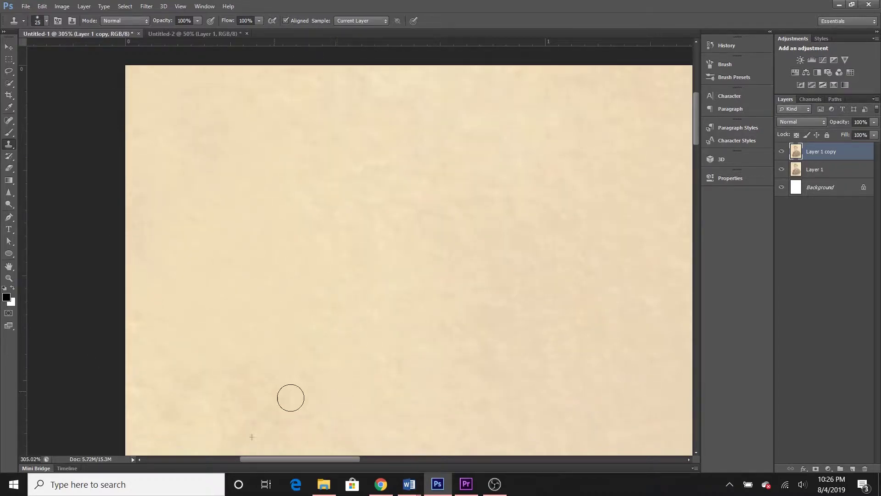
scroll(571, 338, "right", 5)
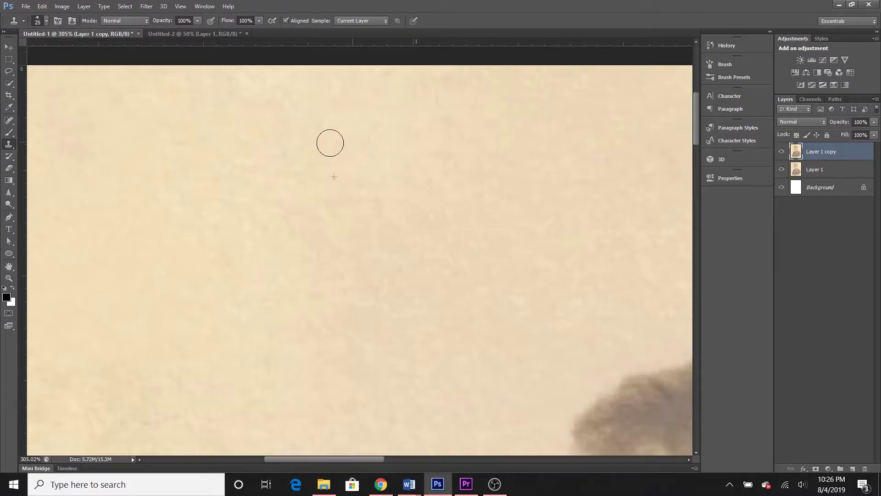
scroll(572, 213, "right", 10)
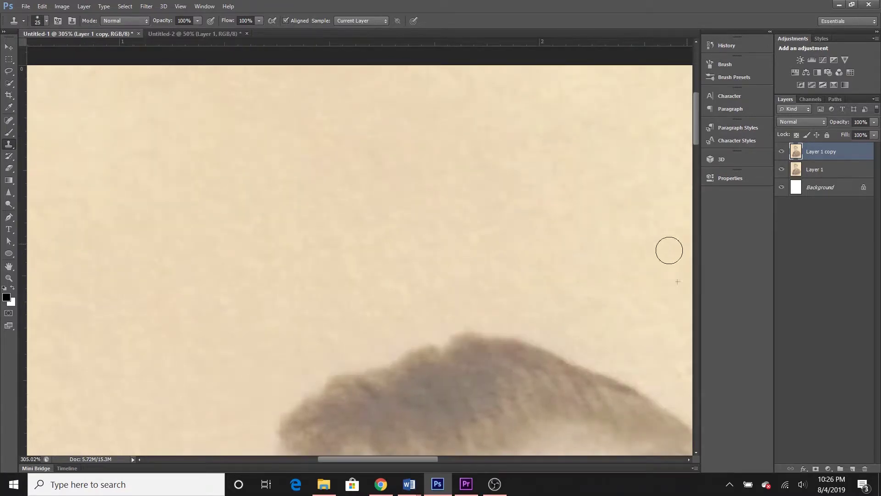
scroll(370, 269, "up", 4)
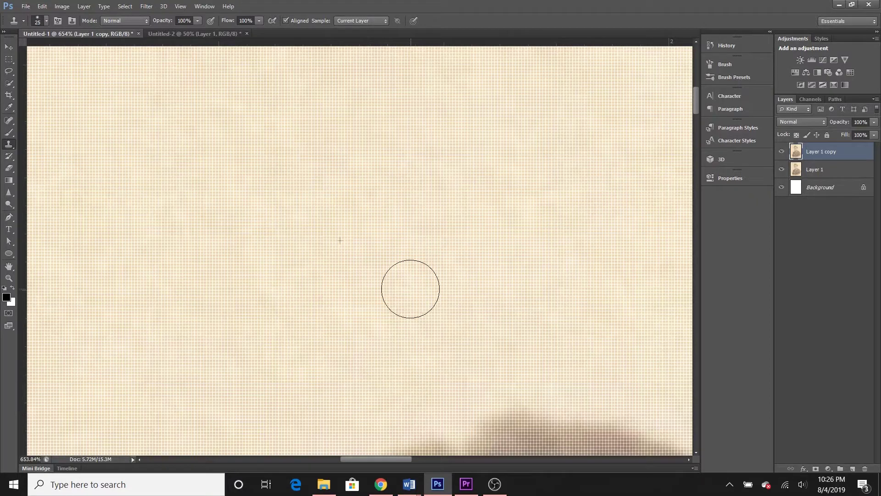
scroll(296, 396, "down", 3)
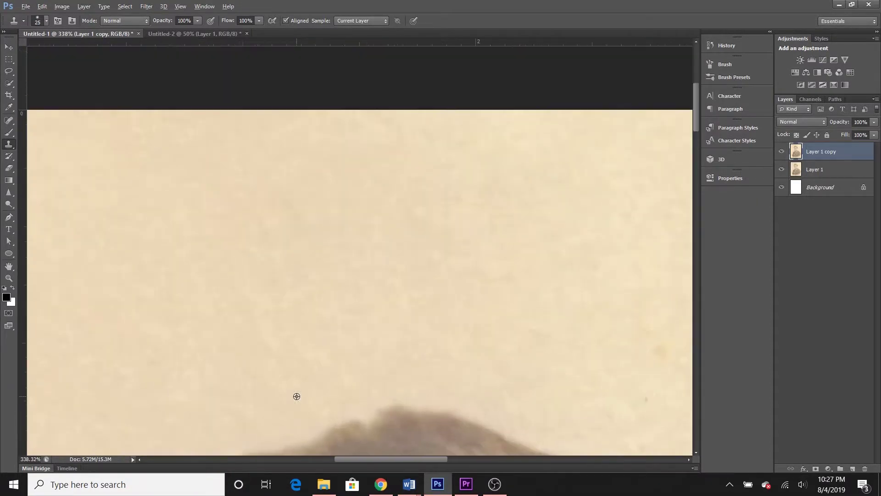
scroll(297, 396, "down", 1)
scroll(202, 415, "right", 5)
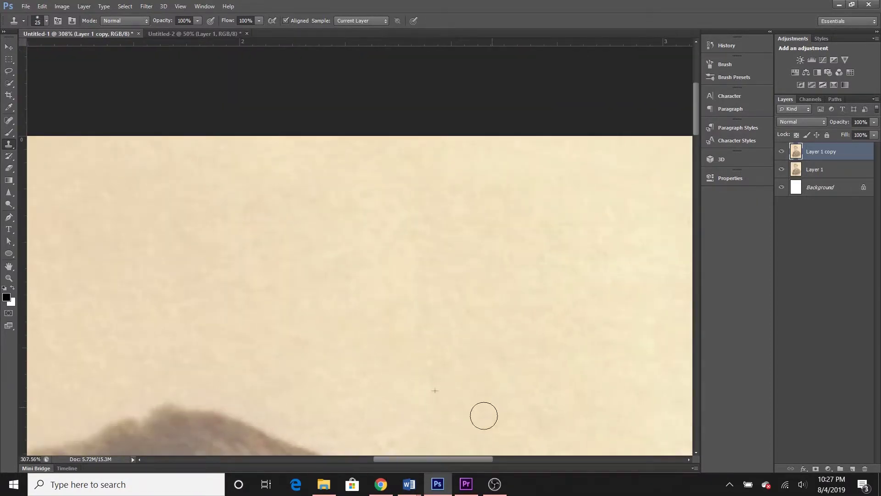
scroll(484, 416, "right", 5)
Sample clean paper and stamp out the background stains and two remaining stain spots.
key("alt")
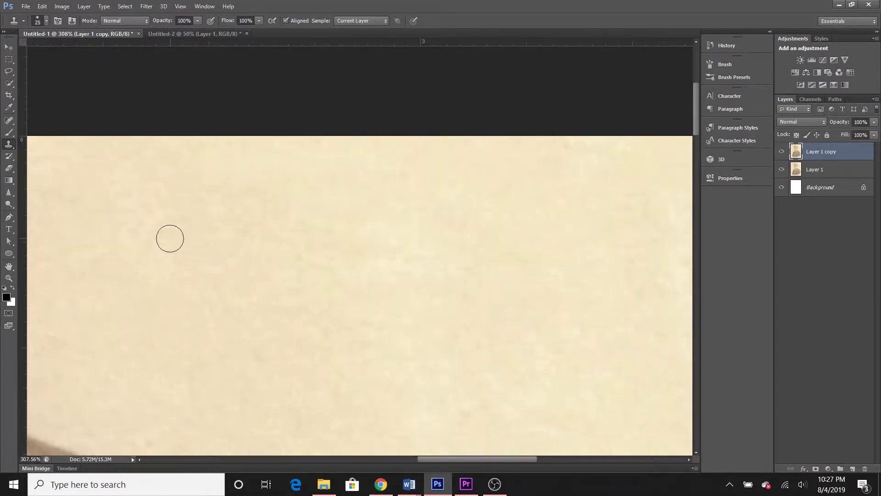
scroll(491, 310, "right", 7)
scroll(616, 331, "down", 3)
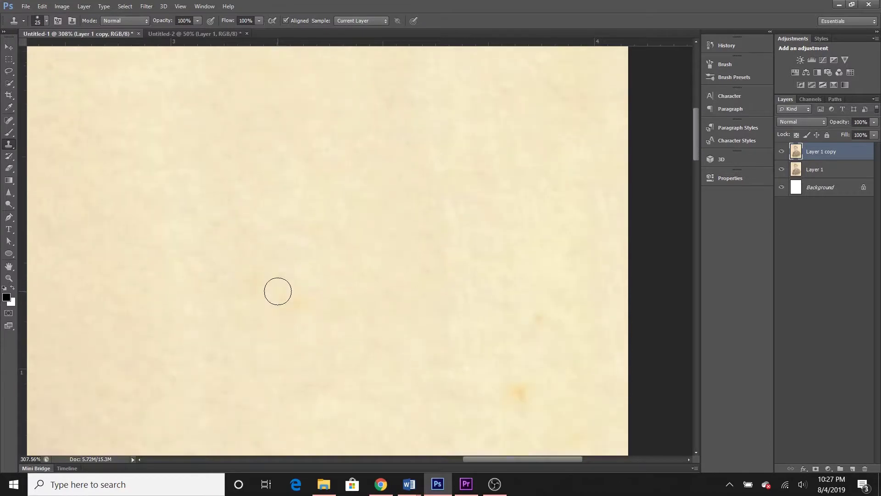
left_click_drag(283, 266, 275, 301)
left_click(318, 223)
left_click(227, 258)
Sample paper near the hair, dab away faint spots, and clean the halo along the hair edge.
scroll(523, 374, "left", 1)
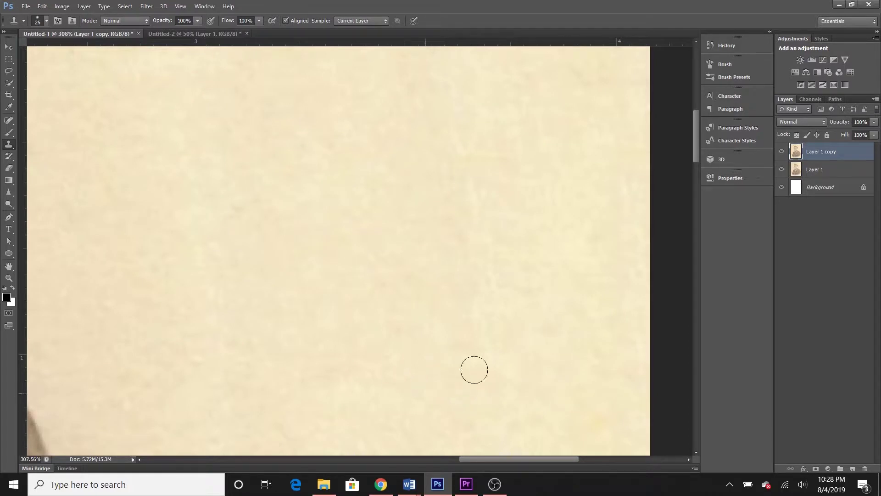
scroll(363, 404, "left", 12)
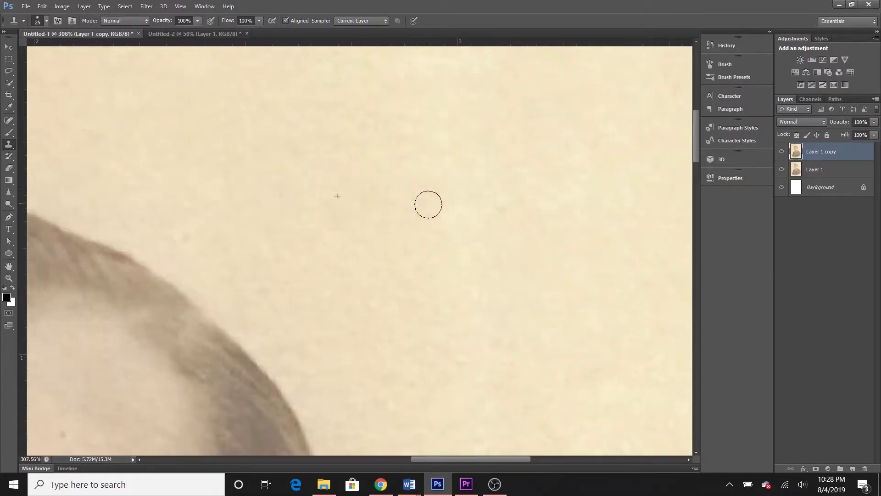
scroll(251, 220, "down", 1)
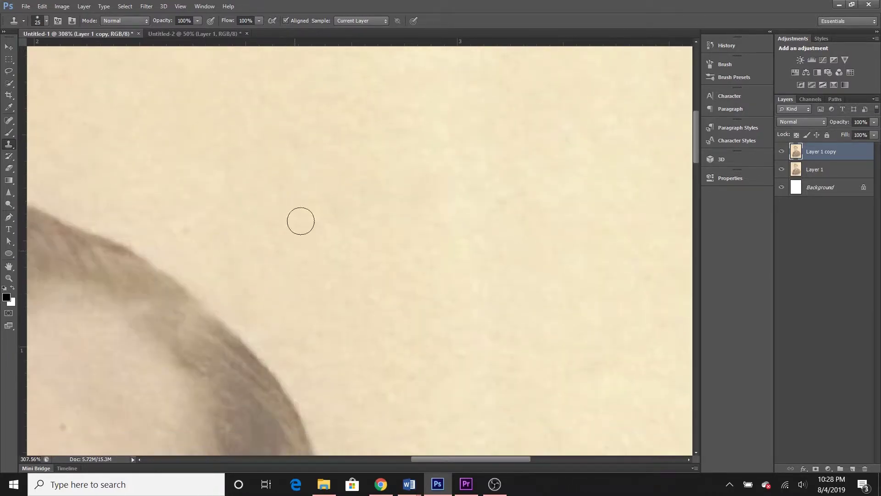
left_click(536, 186)
left_click(184, 198, "alt")
left_click(162, 224)
mouse_move(162, 224)
left_mouse_down()
mouse_move(275, 342)
mouse_move(335, 362)
mouse_move(285, 331)
mouse_move(337, 446)
mouse_move(245, 295)
mouse_move(222, 298)
mouse_move(336, 416)
left_mouse_up()
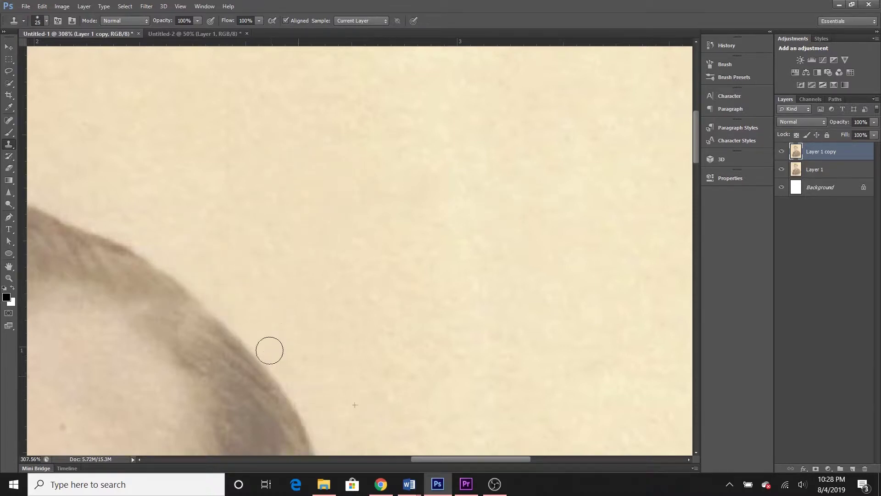
Further left, clone clean paper over the background and lighten the fuzz along the hair edge.
scroll(317, 211, "left", 5)
scroll(321, 209, "left", 1)
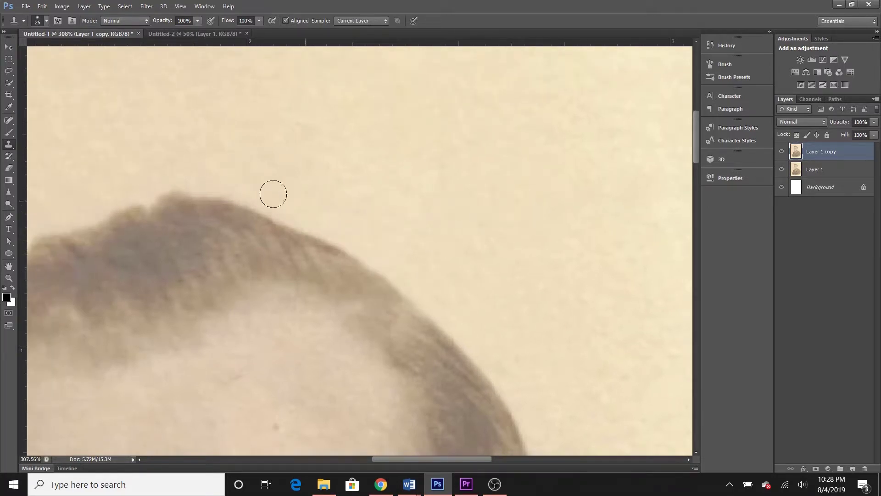
scroll(275, 193, "left", 2)
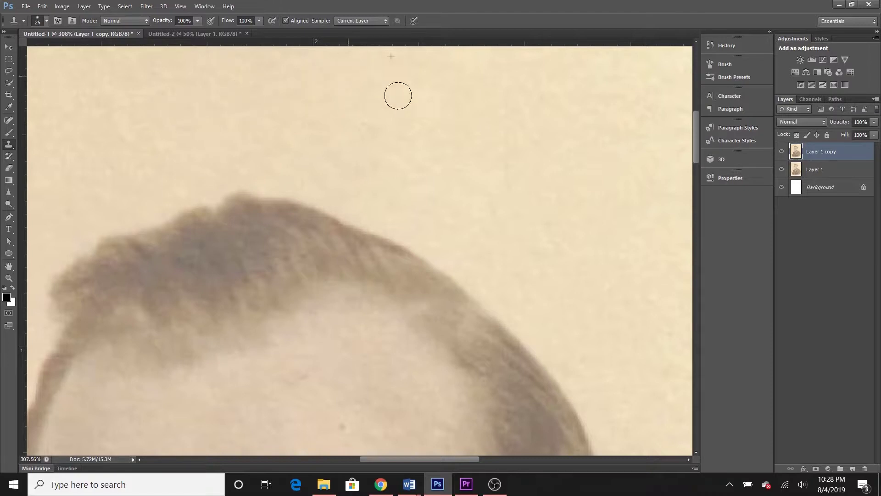
scroll(385, 146, "left", 4)
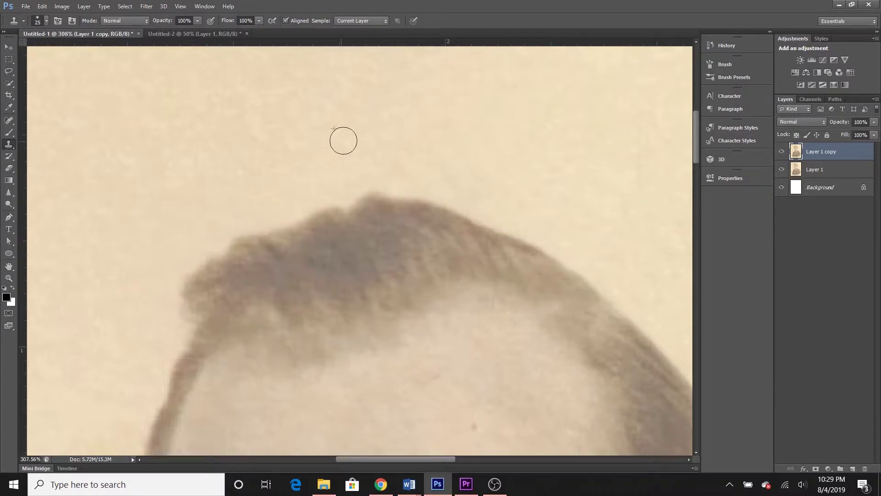
scroll(216, 234, "left", 2)
mouse_move(198, 287)
left_mouse_down()
mouse_move(144, 247)
mouse_move(150, 254)
left_mouse_up()
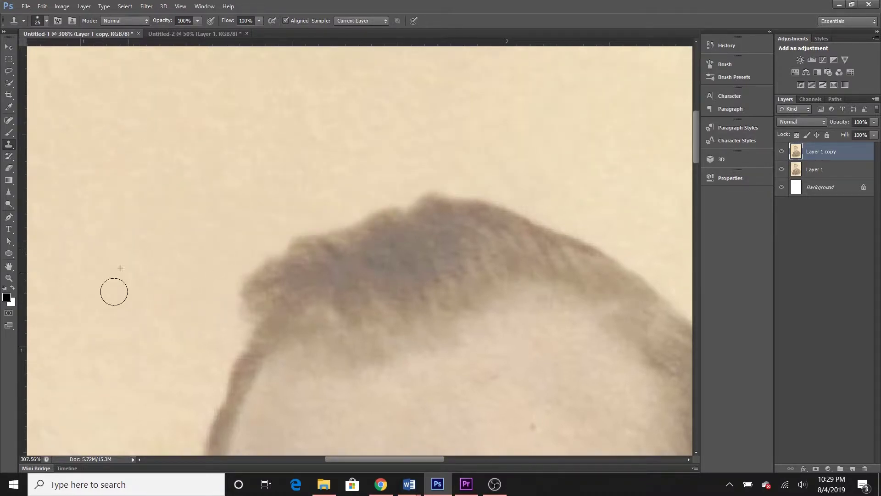
left_click_drag(234, 328, 232, 333)
scroll(214, 83, "left", 10)
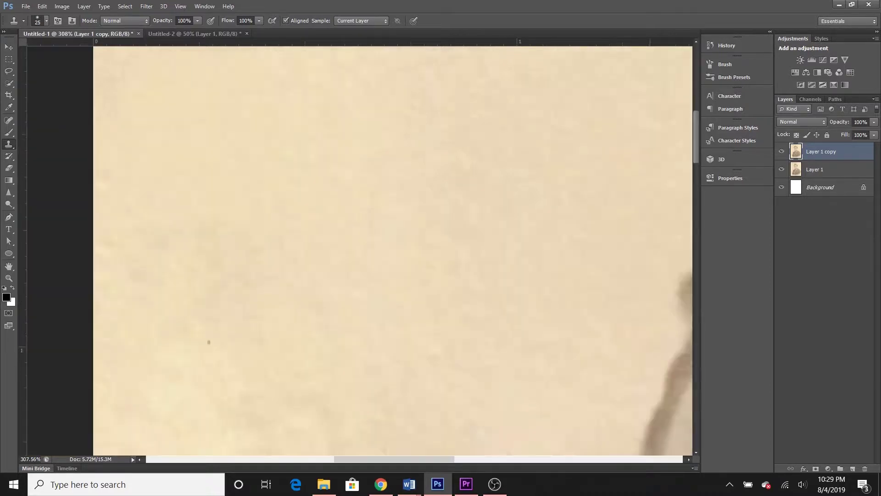
Clone away the small dark speck and the blotchy paper at lower left.
scroll(214, 83, "up", 5)
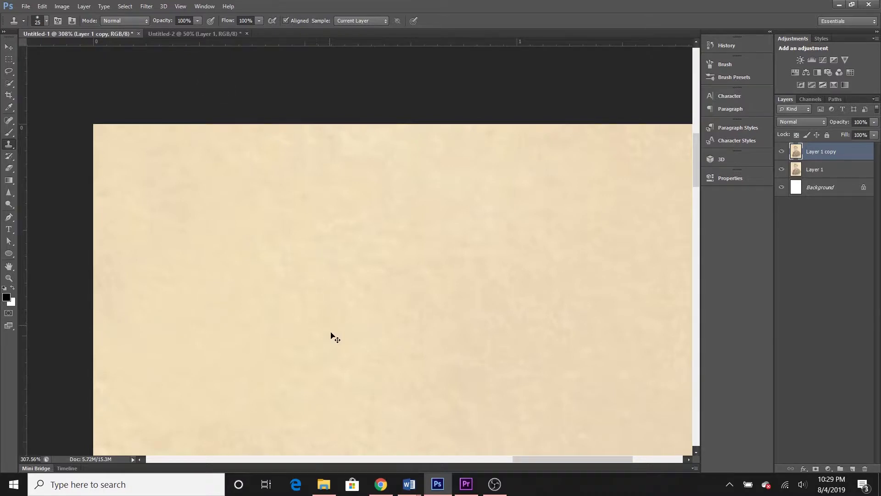
scroll(333, 335, "right", 8)
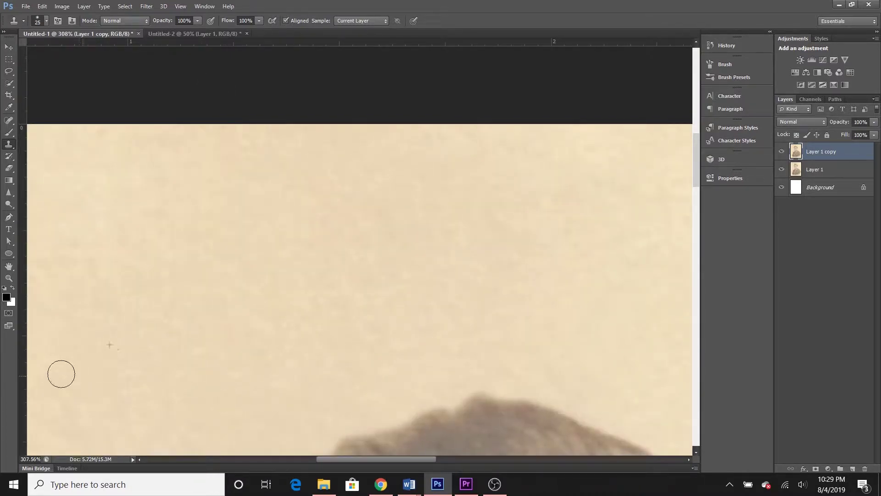
scroll(152, 356, "left", 4)
scroll(154, 356, "down", 4)
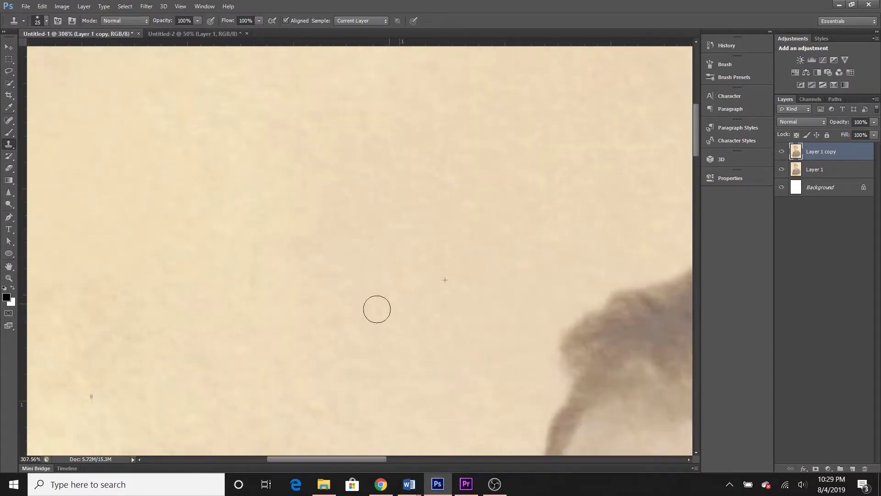
scroll(187, 280, "left", 3)
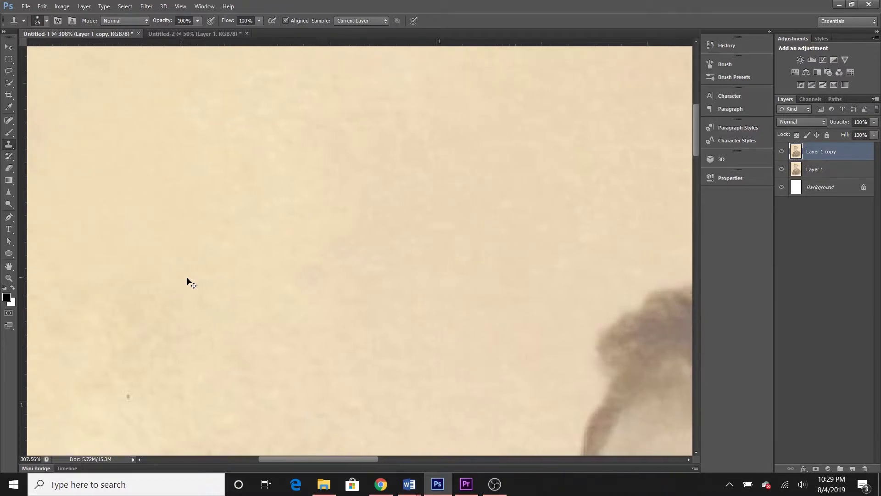
left_click(192, 395)
mouse_move(189, 367)
left_mouse_down()
mouse_move(128, 297)
mouse_move(203, 342)
mouse_move(136, 327)
mouse_move(140, 381)
mouse_move(114, 333)
left_mouse_up()
left_click(260, 330, "alt")
Resample clean paper, even out the blotches, and replace the pinkish patch with yellower paper.
left_click(322, 299, "alt")
left_click_drag(407, 304, 371, 330)
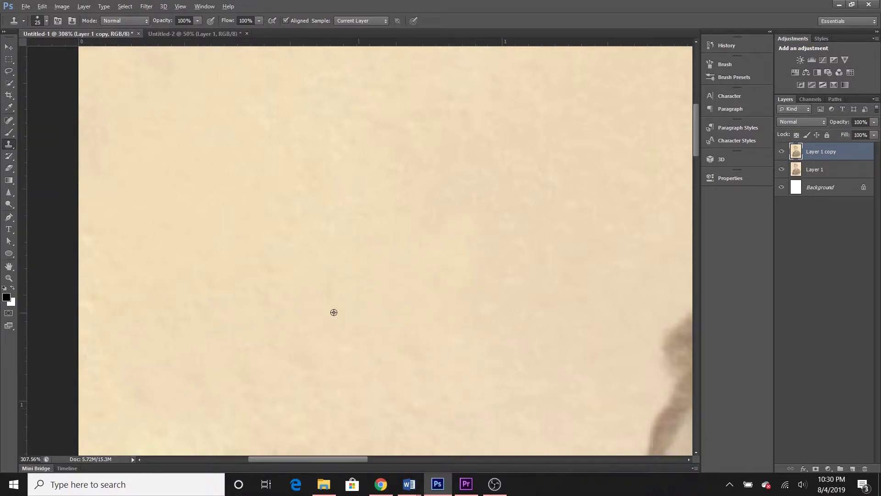
left_click_drag(452, 302, 532, 366)
left_click_drag(379, 180, 482, 142)
left_click(250, 264, "alt")
mouse_move(343, 191)
left_mouse_down()
mouse_move(463, 102)
mouse_move(524, 276)
mouse_move(441, 370)
left_mouse_up()
Smooth the uneven paper on the left and lower edge, and paint out the faint curved scratch.
scroll(437, 264, "down", 3)
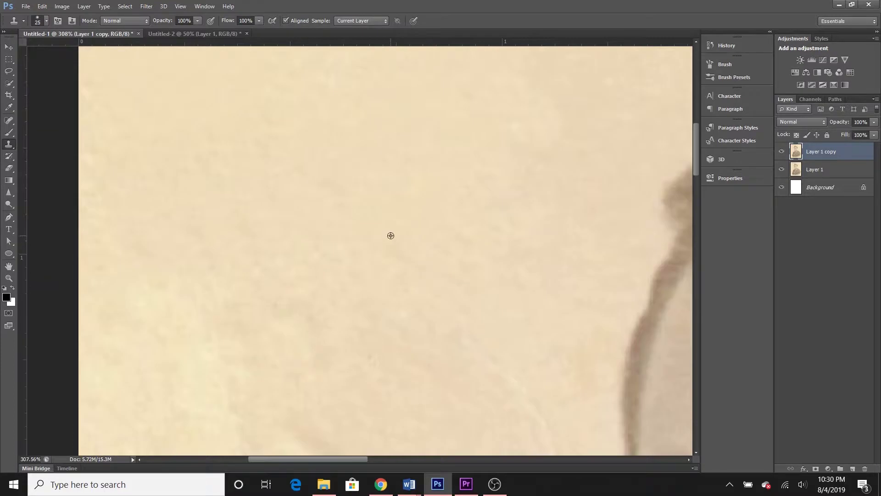
mouse_move(230, 332)
left_mouse_down()
mouse_move(187, 306)
mouse_move(147, 353)
left_mouse_up()
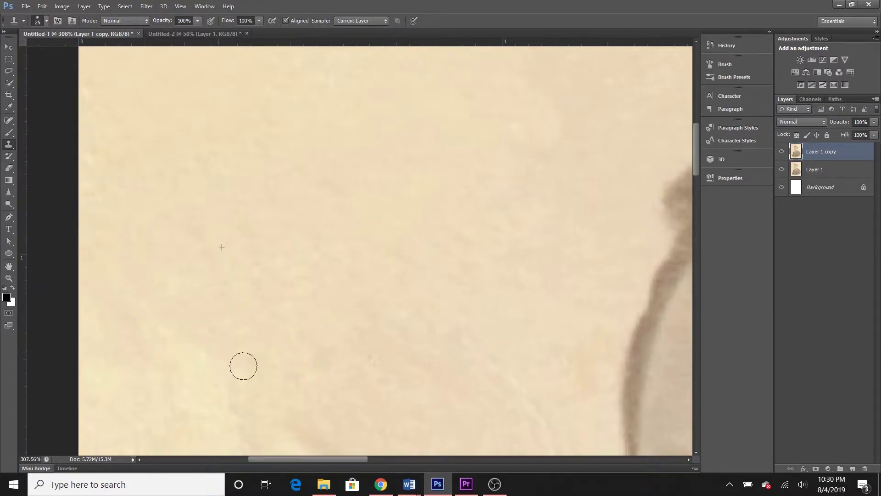
scroll(368, 312, "down", 2)
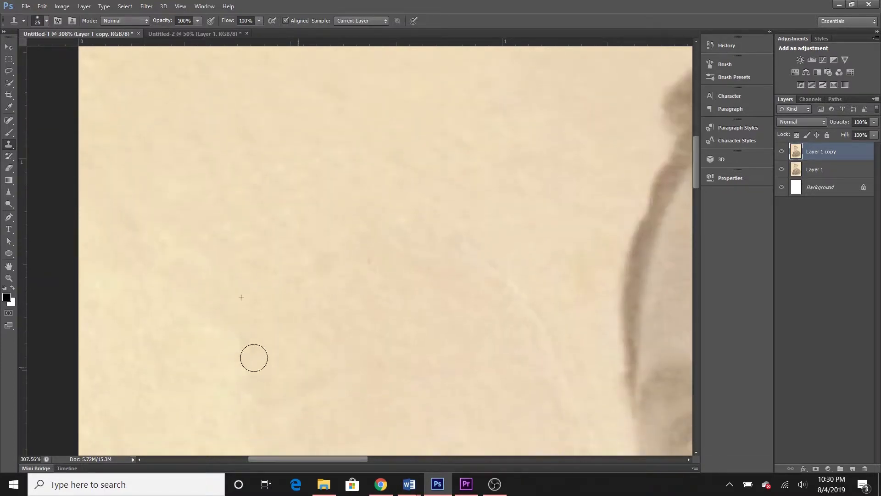
left_click(136, 343, "alt")
mouse_move(212, 345)
left_mouse_down()
mouse_move(245, 410)
mouse_move(261, 386)
left_mouse_up()
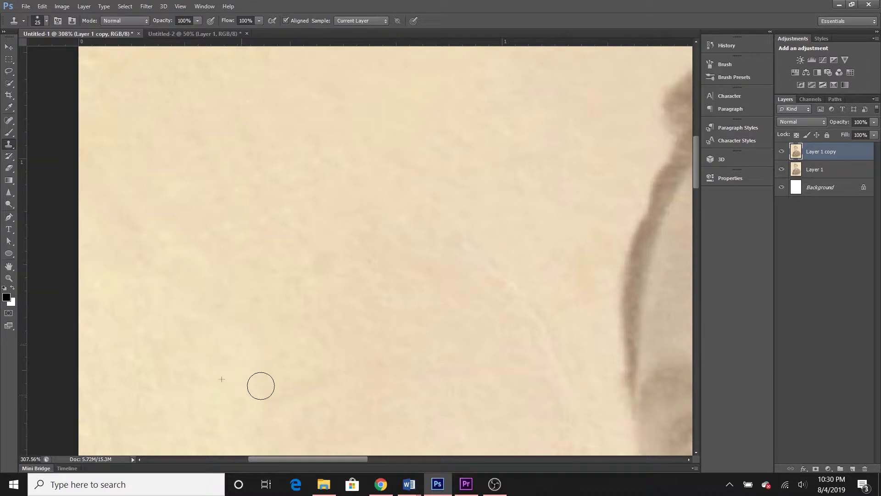
left_click(46, 24)
left_click(290, 324)
mouse_move(371, 245)
left_mouse_down()
mouse_move(469, 252)
mouse_move(573, 410)
mouse_move(372, 195)
mouse_move(513, 303)
mouse_move(515, 389)
mouse_move(583, 393)
left_mouse_up()
Clone clean paper along the hair edge, beside the face, and near the hairline.
left_click(528, 250, "alt")
mouse_move(593, 233)
left_mouse_down()
mouse_move(577, 290)
mouse_move(613, 225)
mouse_move(610, 305)
left_mouse_up()
mouse_move(630, 112)
left_mouse_down()
mouse_move(653, 132)
mouse_move(621, 238)
mouse_move(605, 337)
left_mouse_up()
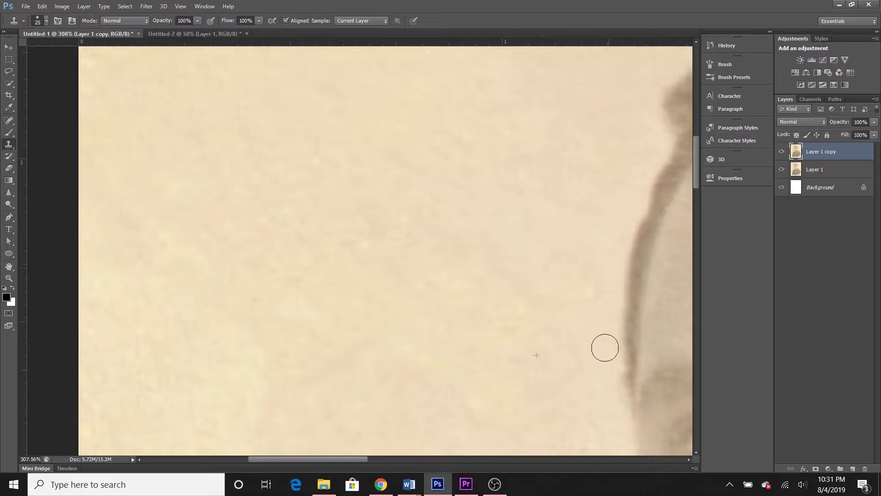
mouse_move(610, 378)
left_mouse_down()
mouse_move(572, 335)
mouse_move(518, 329)
left_mouse_up()
scroll(543, 257, "down", 3)
left_click_drag(437, 238, 464, 315)
left_click(521, 212, "alt")
left_click_drag(598, 231, 610, 311)
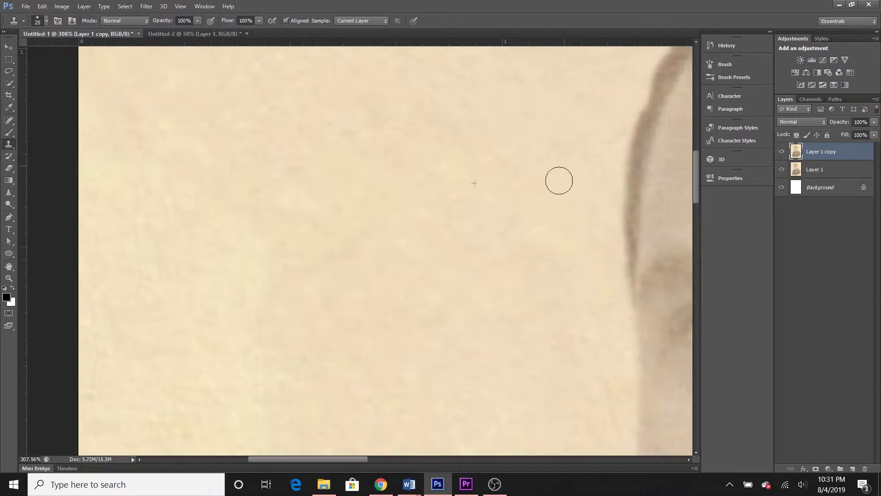
Even out the paper texture along the face edge and clone away a dark speck.
scroll(519, 248, "down", 3)
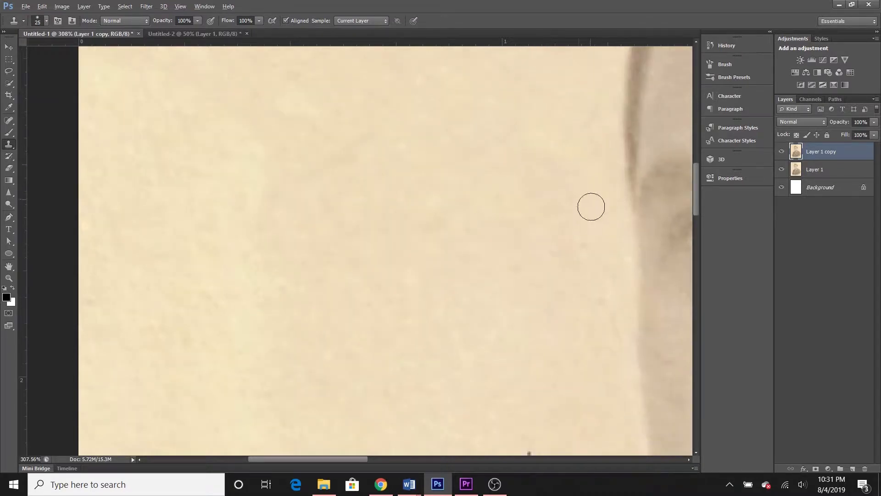
left_click_drag(510, 228, 507, 238)
left_click_drag(570, 298, 566, 256)
left_click_drag(608, 340, 604, 321)
mouse_move(256, 304)
left_mouse_down()
mouse_move(264, 285)
mouse_move(288, 292)
mouse_move(295, 276)
left_mouse_up()
scroll(309, 297, "down", 3)
scroll(311, 299, "down", 1)
left_click(505, 303, "alt")
left_click(529, 336)
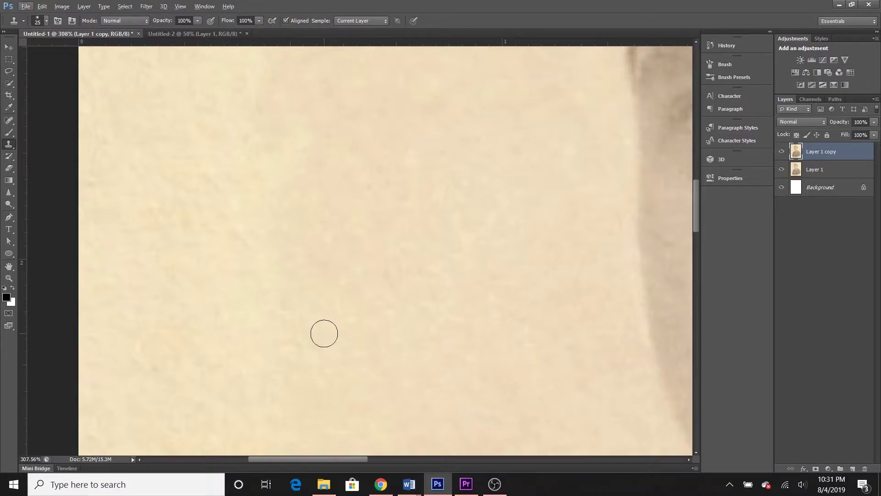
Resample clean paper and lighten the remaining blotches and specks in the background near the shoulder.
scroll(324, 333, "down", 4)
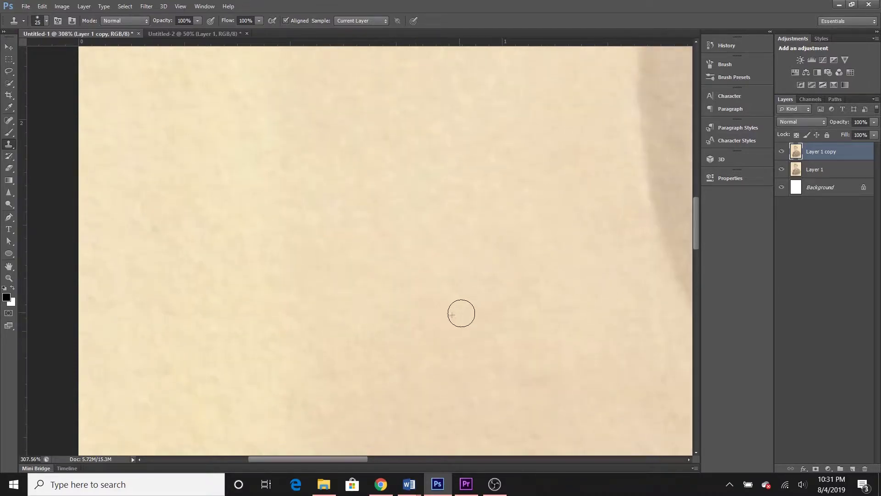
scroll(305, 276, "down", 4)
left_click(307, 303, "alt")
left_click(170, 124)
left_click(322, 170, "alt")
mouse_move(408, 196)
left_mouse_down()
mouse_move(424, 198)
mouse_move(398, 213)
left_mouse_up()
mouse_move(341, 410)
left_mouse_down()
mouse_move(357, 376)
mouse_move(312, 364)
mouse_move(318, 350)
mouse_move(274, 348)
mouse_move(240, 321)
left_mouse_up()
left_click_drag(311, 419, 319, 419)
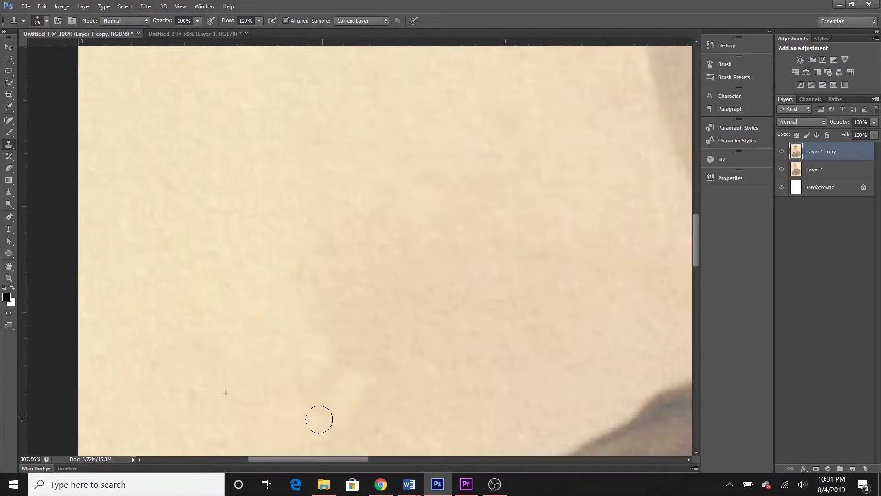
left_click_drag(191, 384, 201, 363)
scroll(361, 343, "down", 2)
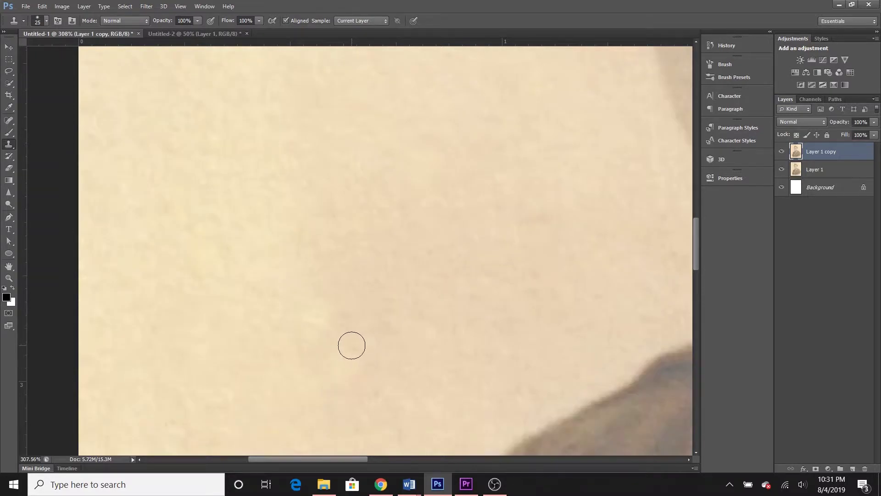
scroll(352, 345, "up", 10)
scroll(439, 243, "right", 3)
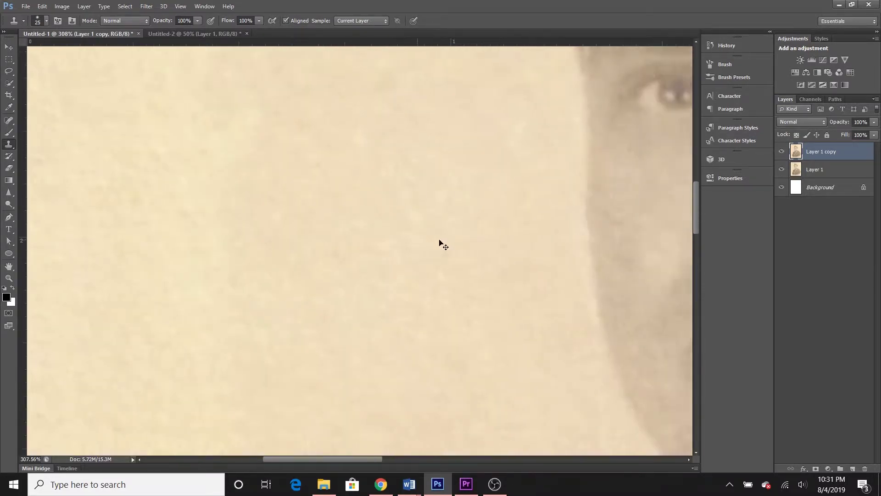
Pan right to the ear and clone clean paper along the ear and neck edge, clearing the orange specks.
scroll(459, 241, "right", 10)
scroll(461, 243, "up", 14)
scroll(457, 277, "right", 3)
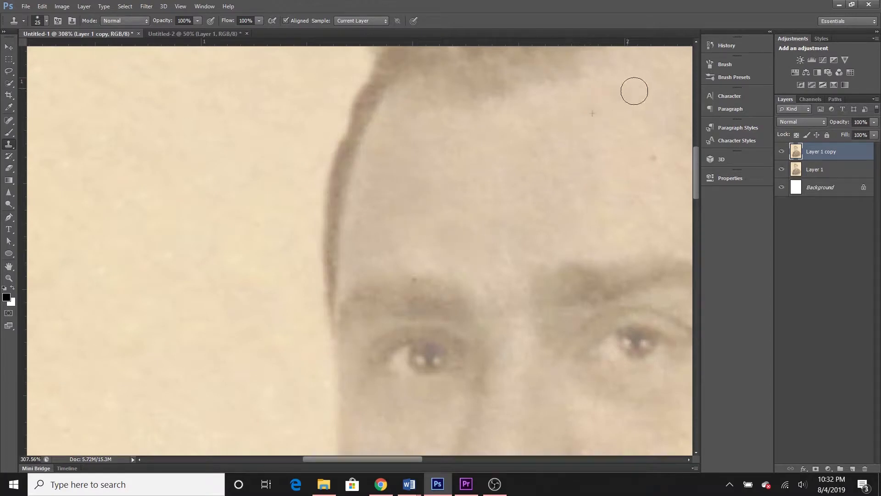
scroll(557, 172, "right", 1)
scroll(557, 172, "up", 1)
scroll(551, 173, "right", 7)
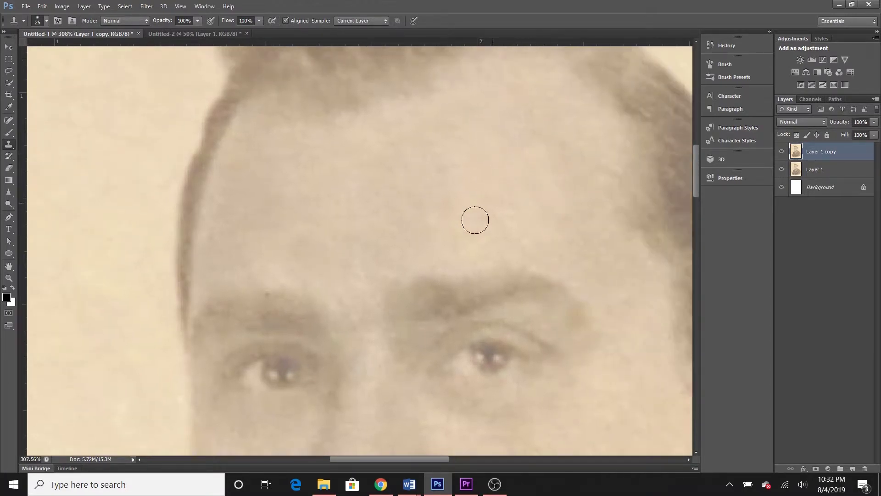
scroll(593, 299, "right", 6)
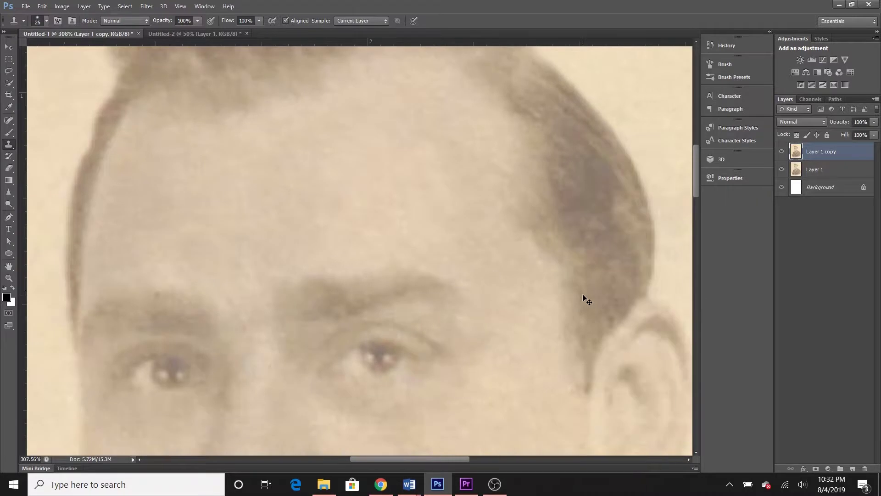
scroll(370, 374, "right", 2)
scroll(371, 380, "right", 4)
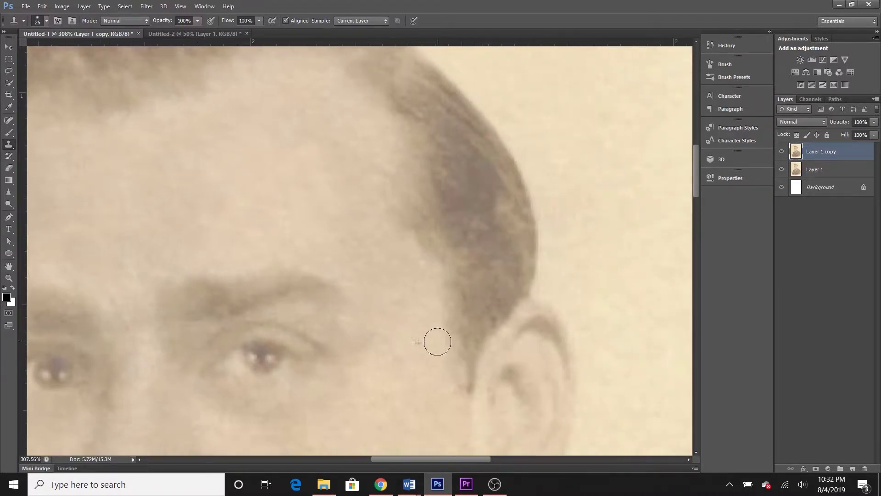
scroll(392, 207, "right", 3)
scroll(473, 307, "right", 6)
scroll(477, 342, "right", 6)
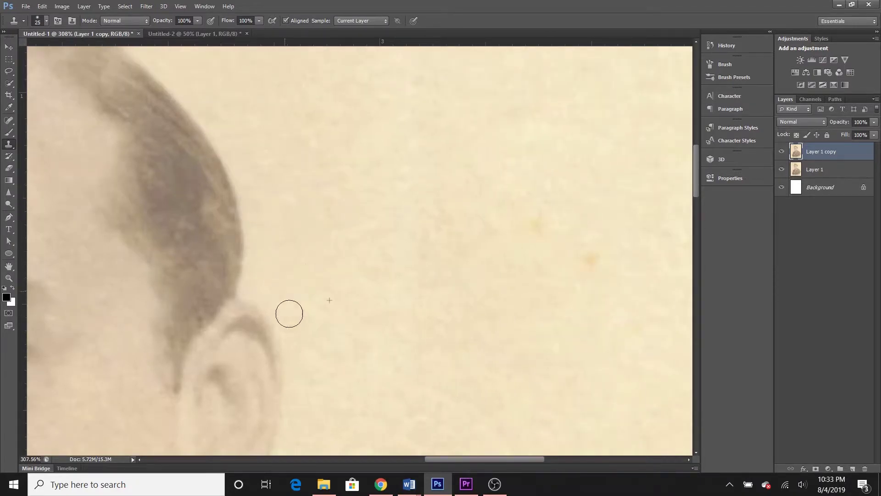
scroll(582, 329, "right", 10)
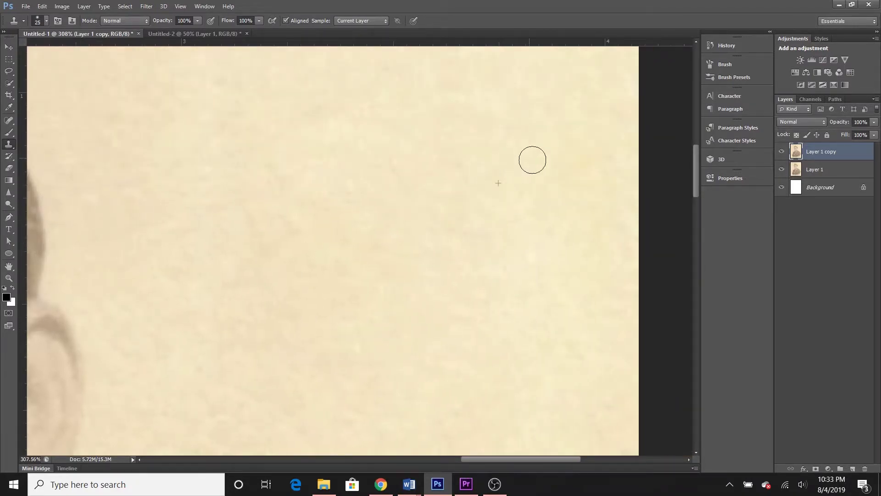
scroll(514, 252, "down", 12)
scroll(505, 346, "down", 1)
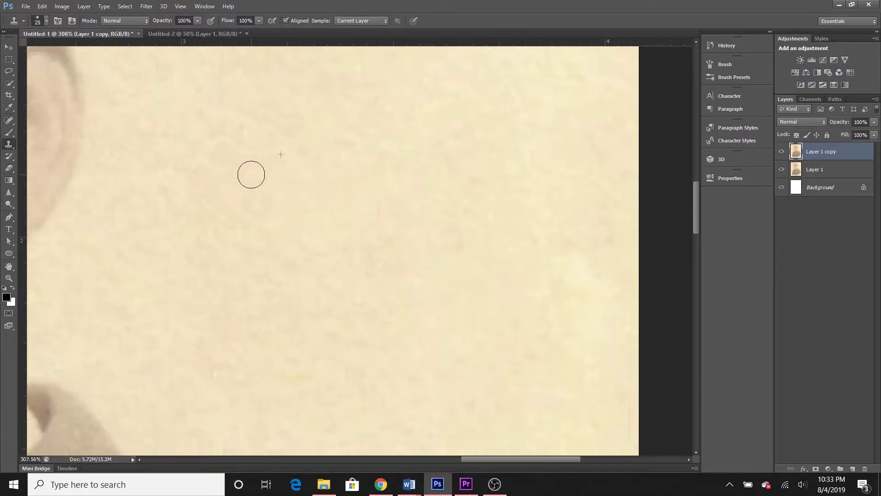
scroll(328, 274, "left", 7)
left_click(250, 194, "alt")
mouse_move(213, 200)
left_mouse_down()
mouse_move(189, 252)
mouse_move(147, 264)
mouse_move(153, 312)
mouse_move(365, 343)
left_mouse_up()
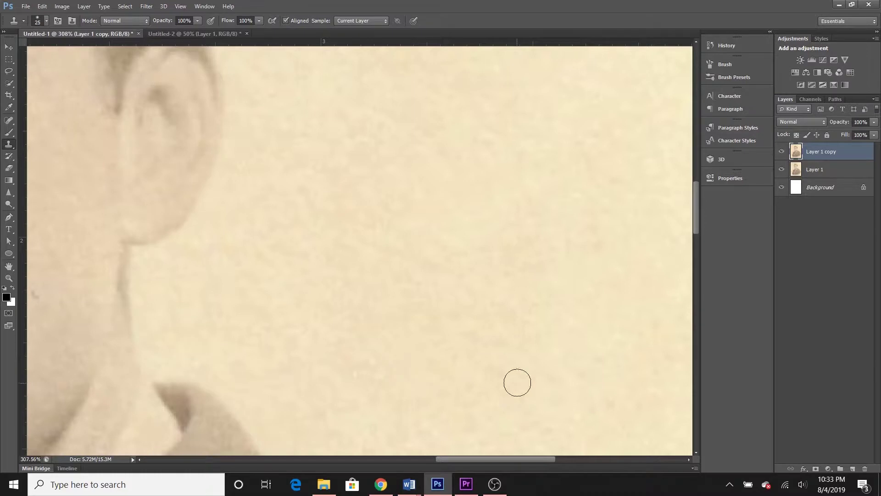
scroll(548, 285, "right", 7)
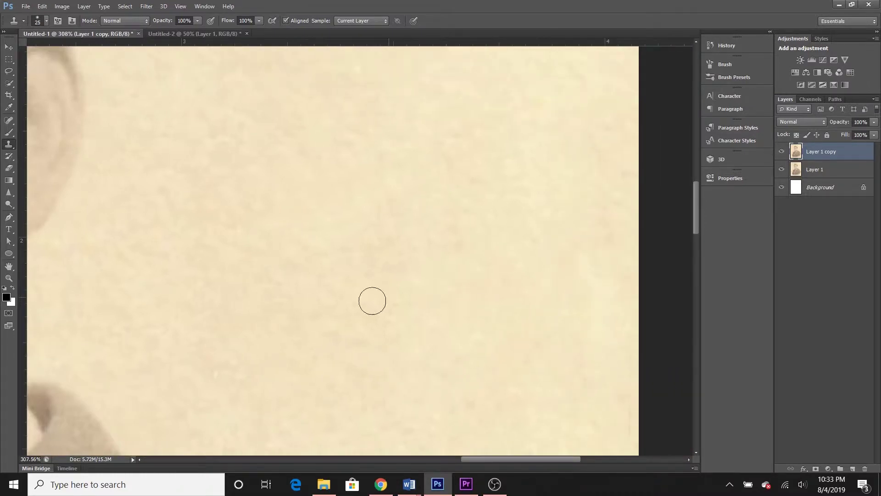
scroll(344, 325, "right", 2)
scroll(332, 327, "left", 18)
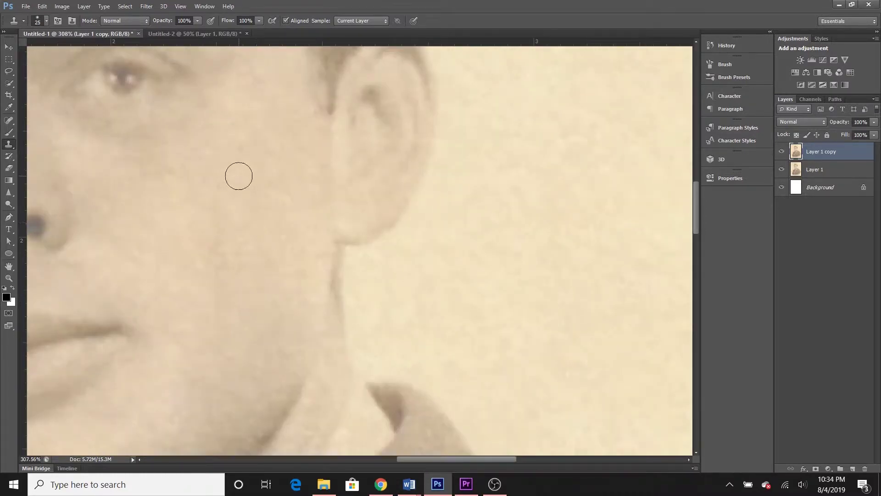
Clone clean background over the light scratch beside the soldier's collar.
scroll(322, 175, "right", 1)
scroll(321, 92, "left", 3)
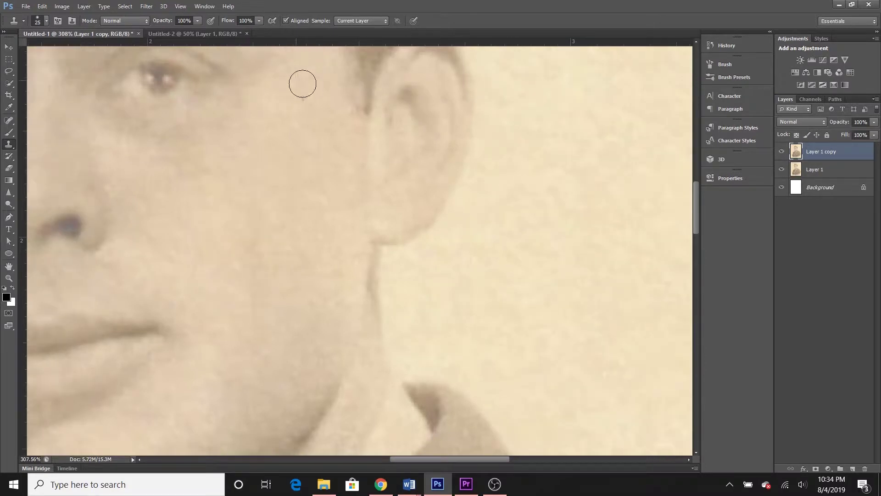
scroll(303, 84, "left", 2)
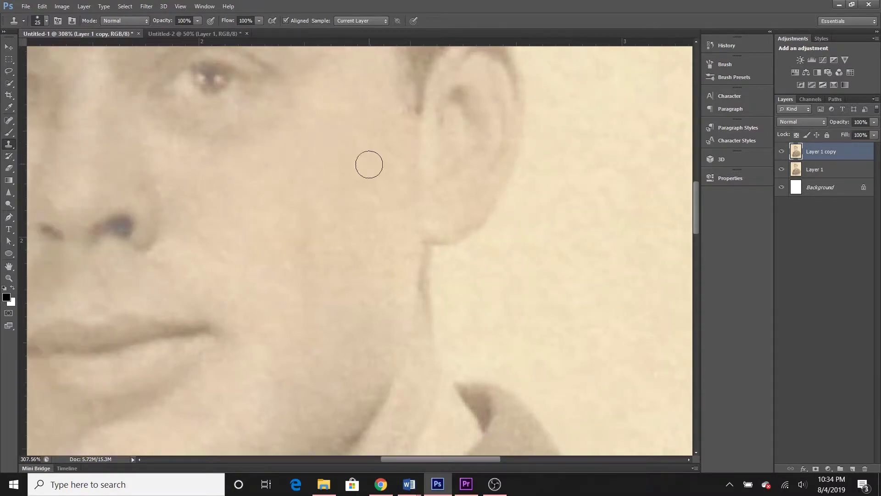
scroll(371, 173, "left", 2)
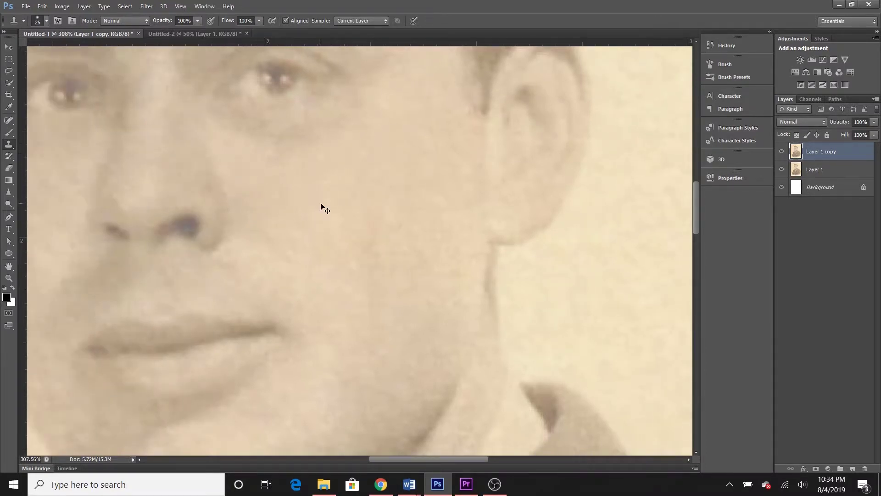
scroll(321, 207, "left", 5)
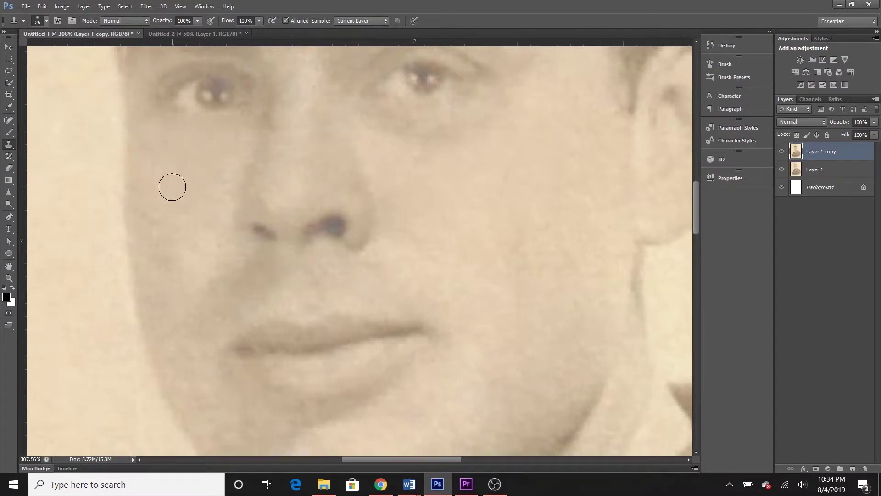
scroll(173, 187, "down", 1)
scroll(159, 188, "left", 2)
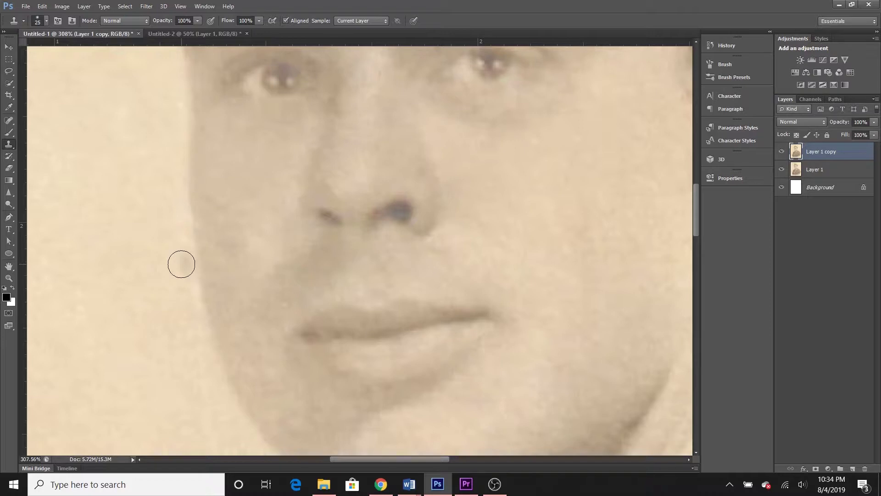
scroll(544, 348, "left", 6)
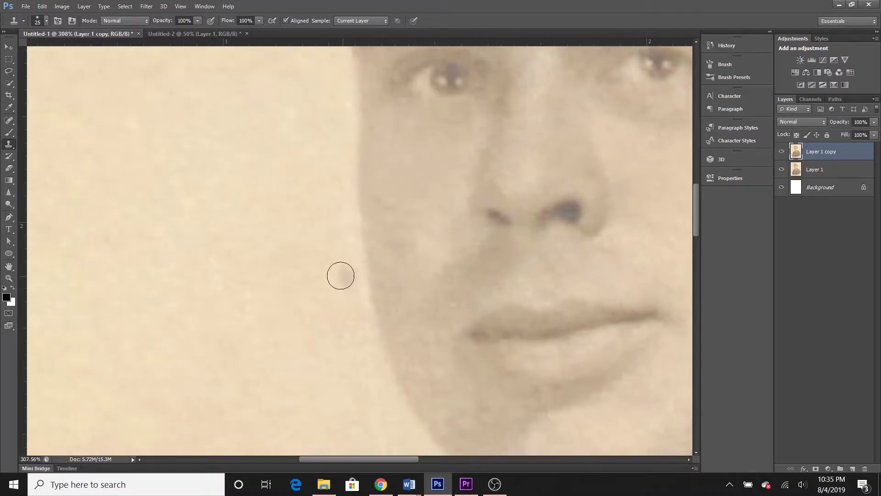
scroll(321, 313, "left", 4)
scroll(285, 303, "left", 6)
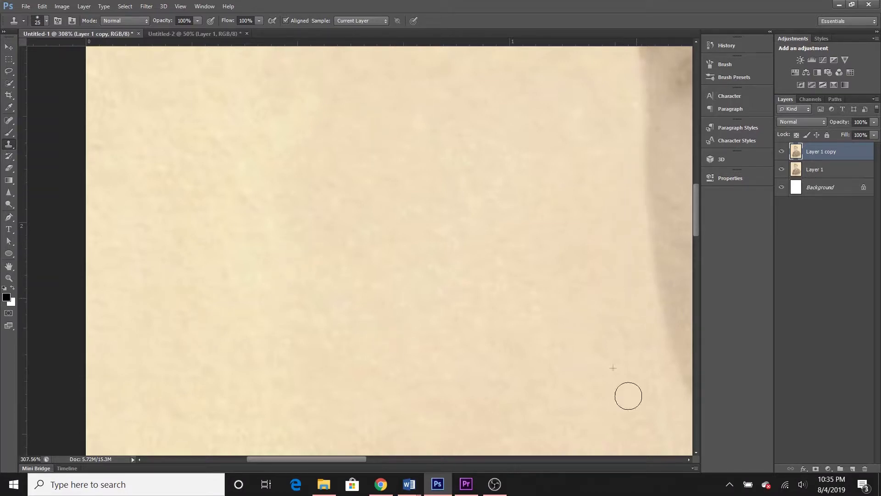
scroll(546, 272, "right", 1)
scroll(257, 301, "down", 5)
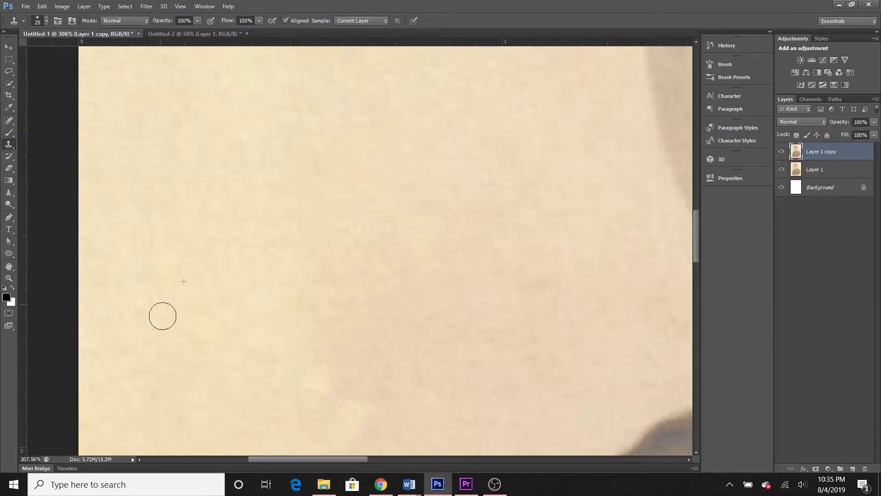
scroll(95, 332, "right", 2)
scroll(94, 332, "down", 2)
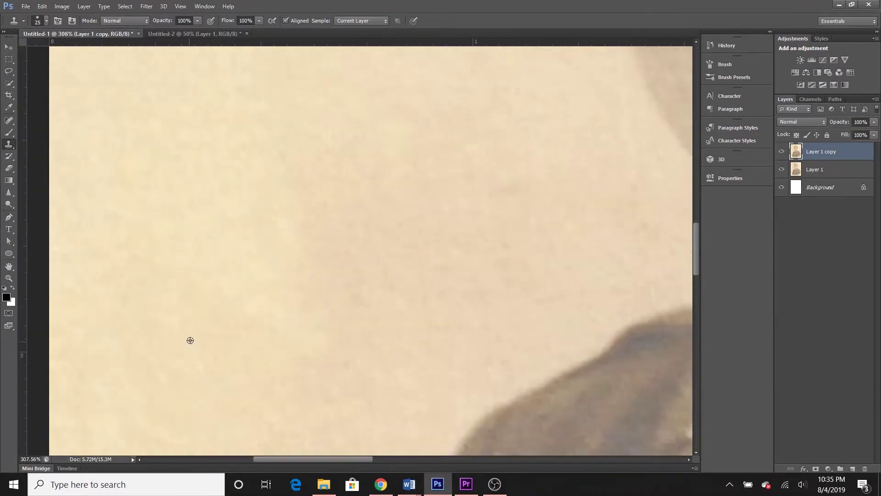
scroll(170, 336, "down", 1)
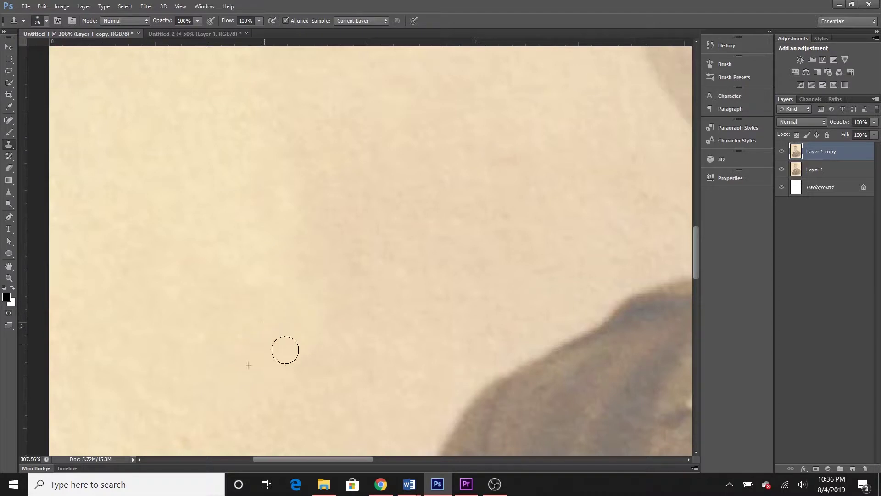
scroll(147, 378, "down", 2)
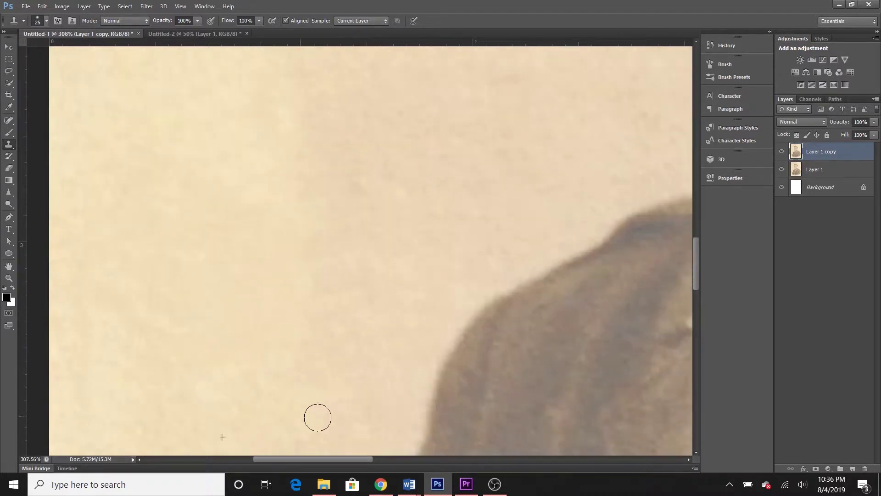
scroll(161, 345, "up", 5)
scroll(188, 269, "right", 2)
scroll(188, 269, "up", 3)
scroll(188, 268, "right", 2)
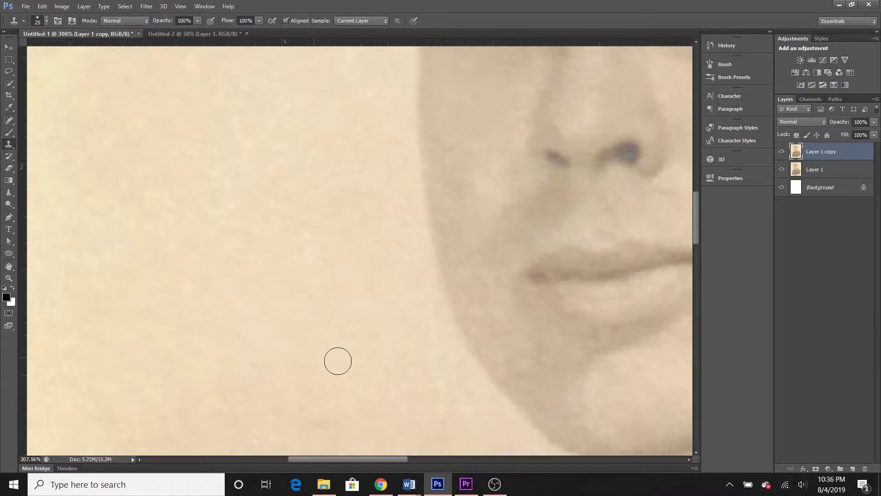
scroll(337, 360, "right", 1)
scroll(381, 201, "right", 3)
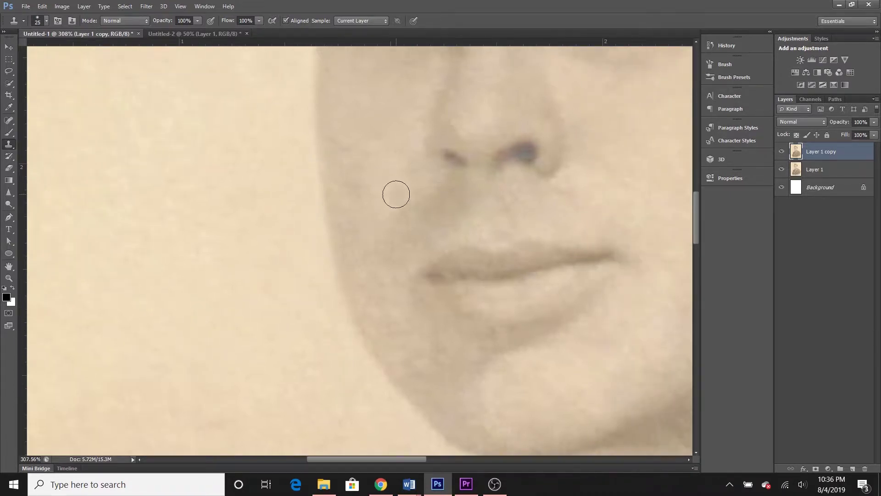
scroll(377, 270, "right", 5)
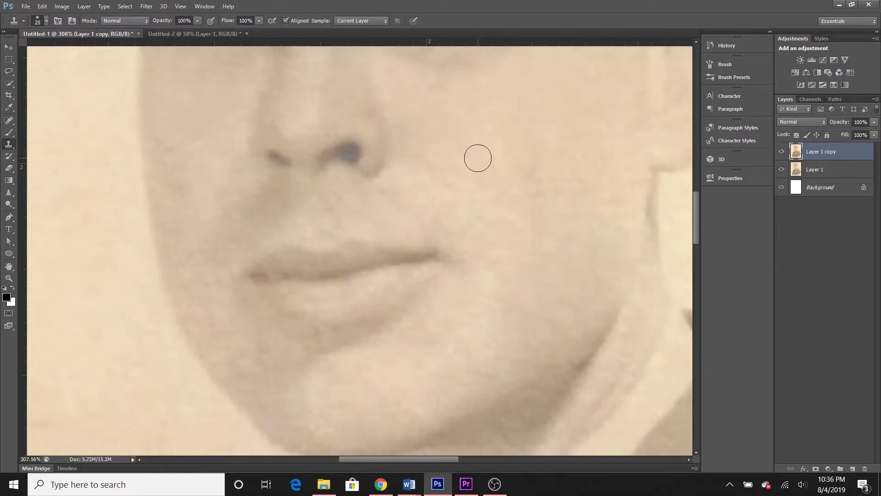
scroll(487, 185, "right", 3)
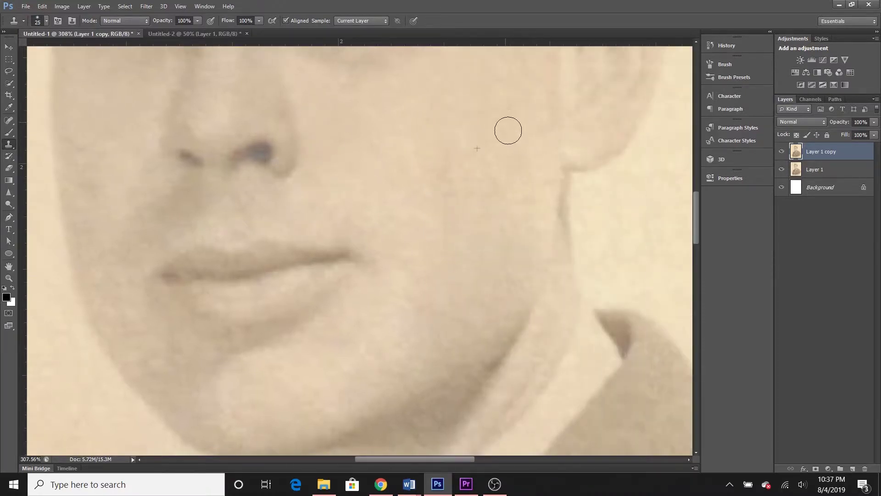
scroll(459, 174, "right", 2)
scroll(448, 220, "right", 15)
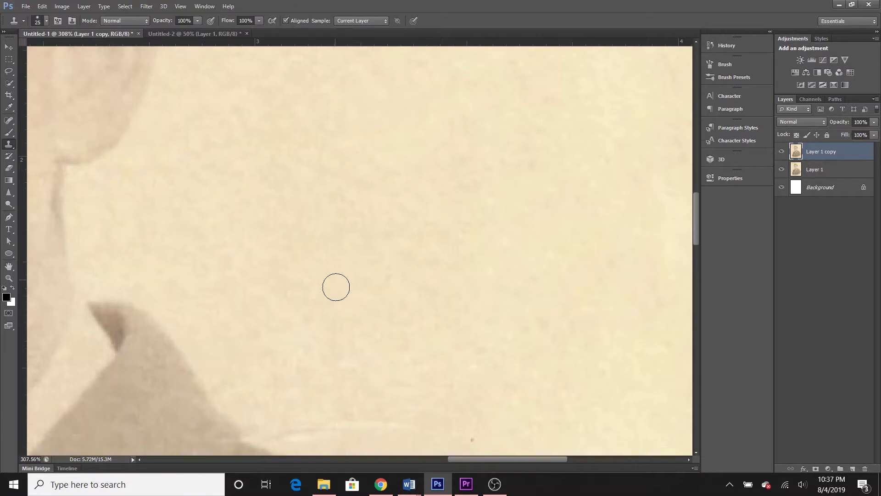
scroll(342, 287, "right", 3)
scroll(459, 207, "down", 5)
left_click_drag(325, 263, 182, 271)
left_click(188, 183, "alt")
mouse_move(185, 212)
left_mouse_down()
mouse_move(175, 267)
mouse_move(358, 325)
mouse_move(398, 278)
left_mouse_up()
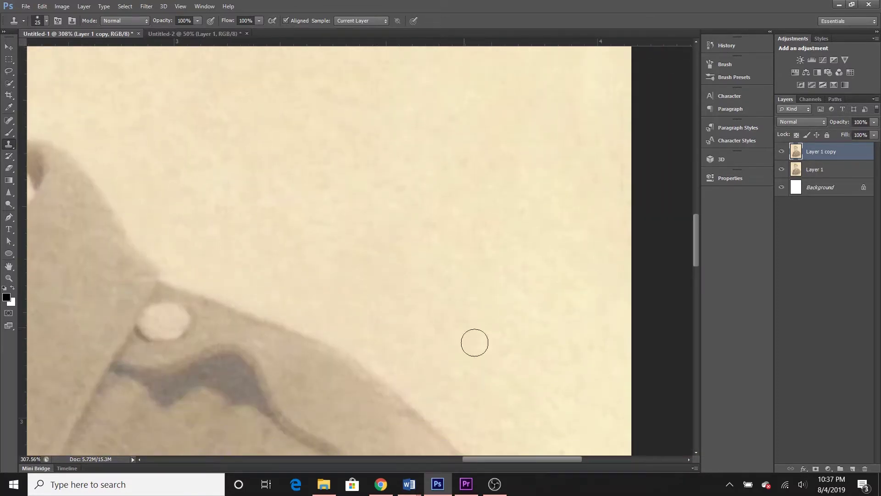
Clone out the blemishes and marks along the shoulder edge using nearby background.
left_click(353, 331, "alt")
mouse_move(377, 359)
left_mouse_down()
mouse_move(468, 431)
mouse_move(373, 360)
mouse_move(358, 367)
left_mouse_up()
left_click(367, 334, "alt")
left_click_drag(380, 356, 381, 358)
left_click_drag(415, 382, 442, 415)
scroll(432, 331, "left", 2)
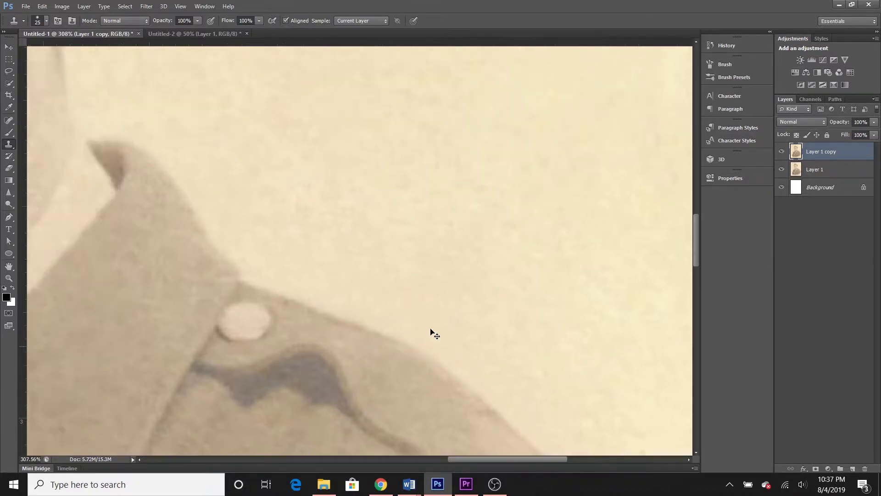
Paint out the horizontal crease near the shoulder badge with the Clone Stamp.
scroll(206, 293, "left", 2)
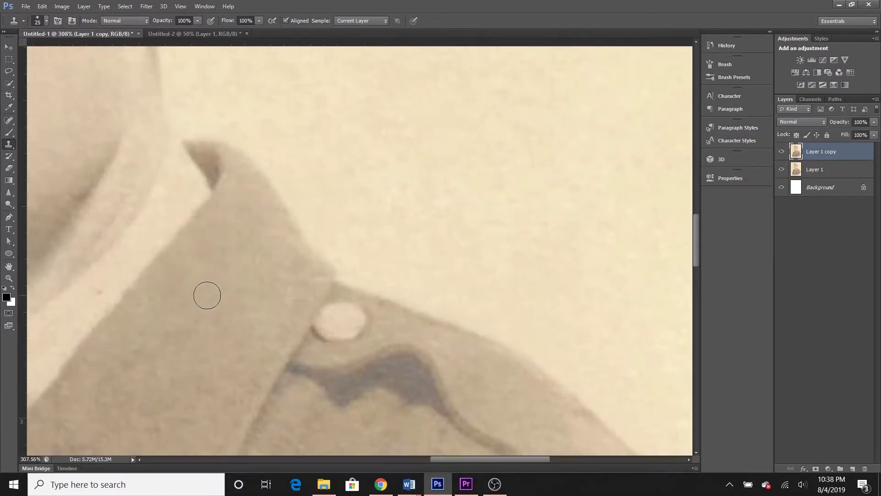
scroll(214, 349, "left", 2)
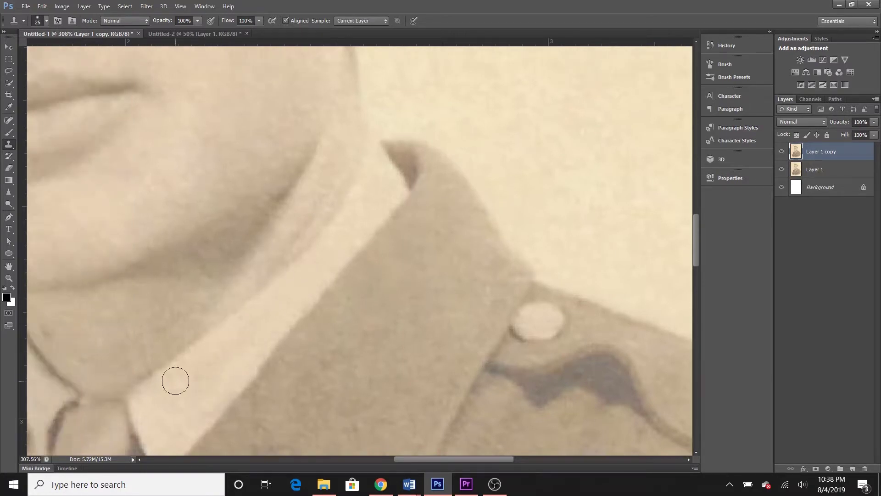
scroll(220, 349, "left", 1)
scroll(216, 363, "left", 1)
scroll(248, 337, "left", 5)
scroll(274, 318, "left", 6)
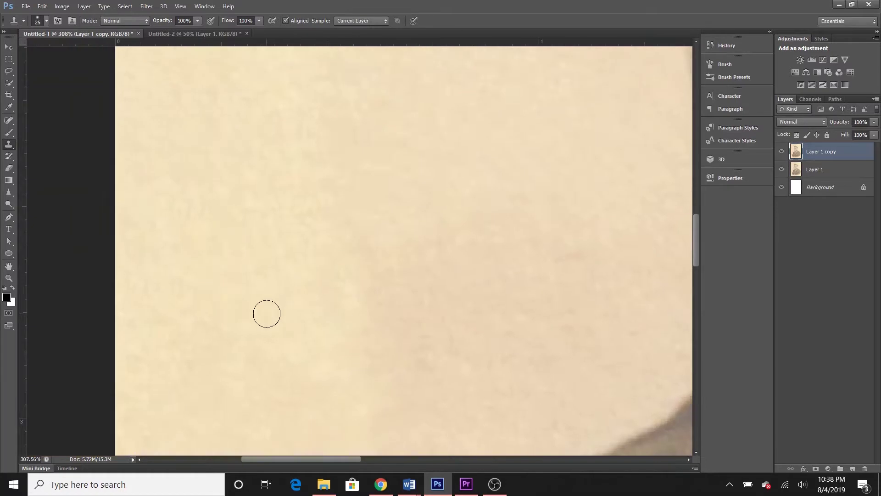
scroll(266, 310, "down", 5)
scroll(267, 314, "left", 1)
scroll(267, 314, "right", 7)
scroll(611, 219, "left", 1)
scroll(611, 219, "right", 1)
left_click_drag(697, 294, 697, 270)
scroll(535, 360, "right", 5)
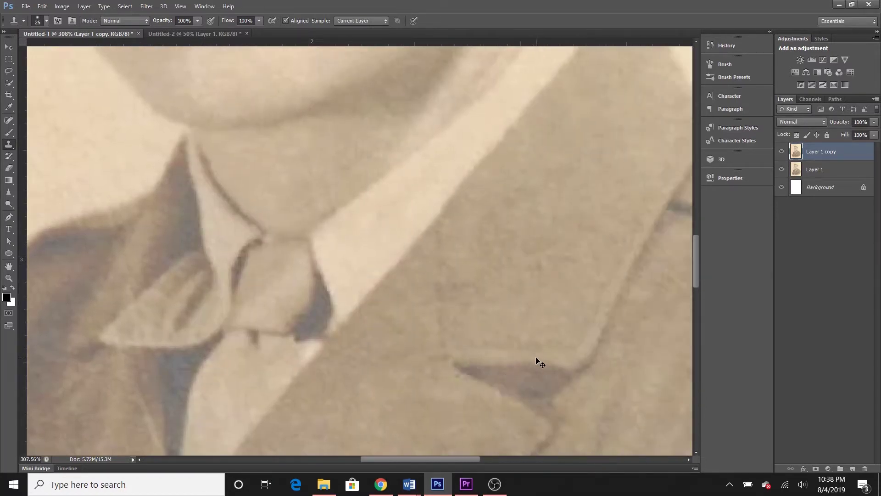
scroll(468, 413, "right", 5)
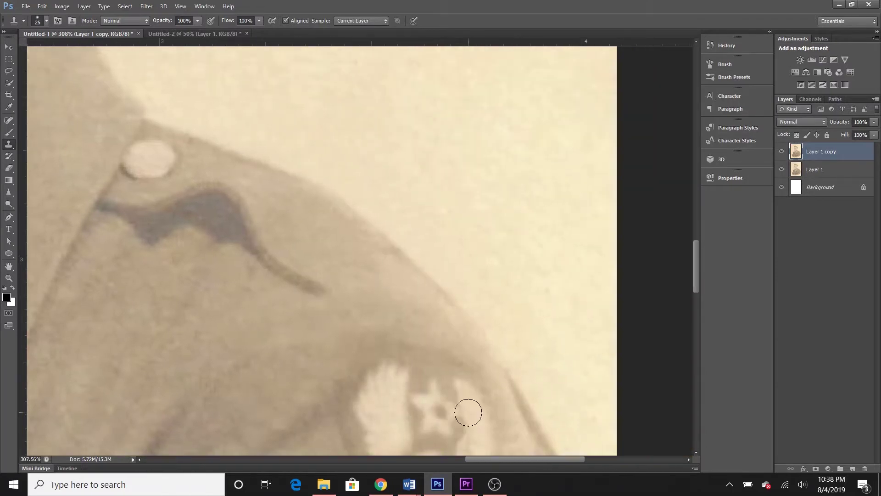
scroll(468, 410, "down", 3)
scroll(600, 388, "down", 3)
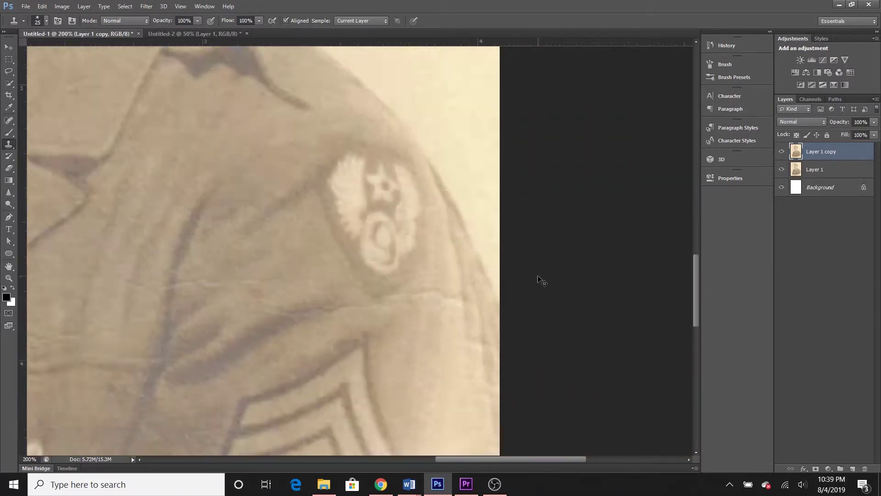
scroll(425, 348, "up", 3)
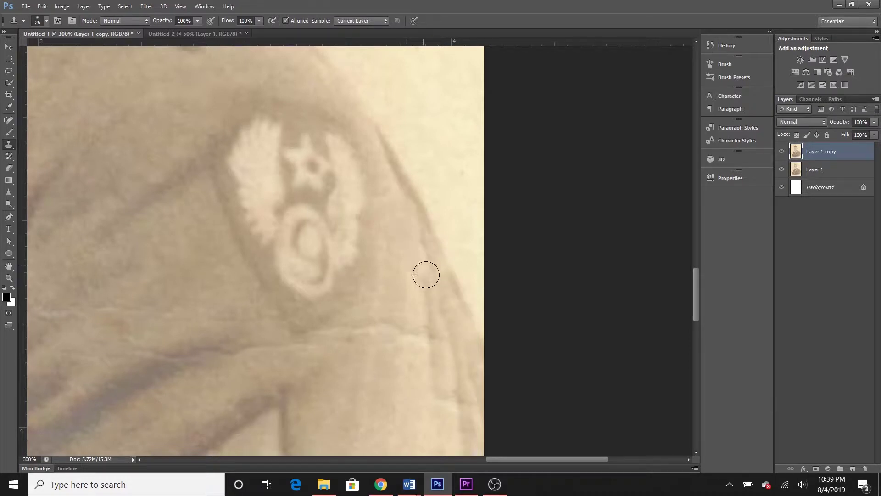
mouse_move(342, 341)
left_mouse_down()
mouse_move(381, 335)
mouse_move(429, 330)
left_mouse_up()
Resample clean fabric and remove the vertical creases along the sleeve edge.
left_click(418, 403, "alt")
left_click_drag(439, 396, 420, 270)
scroll(414, 429, "down", 3)
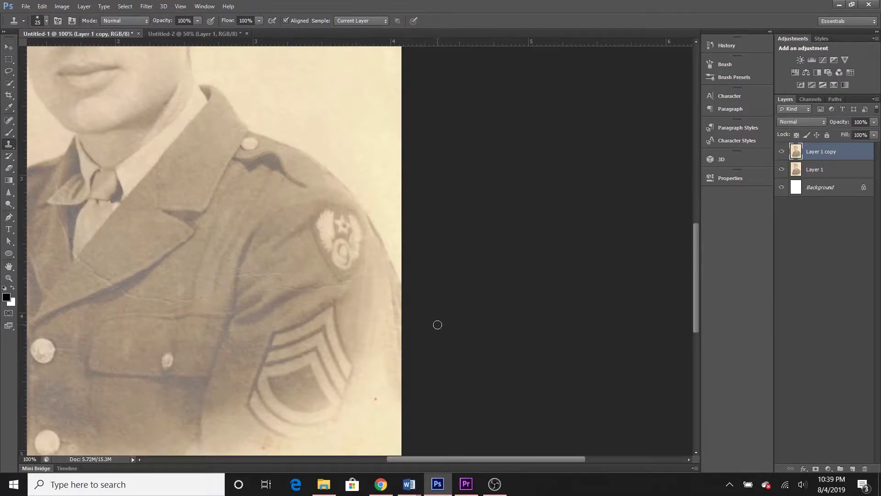
scroll(440, 329, "up", 3)
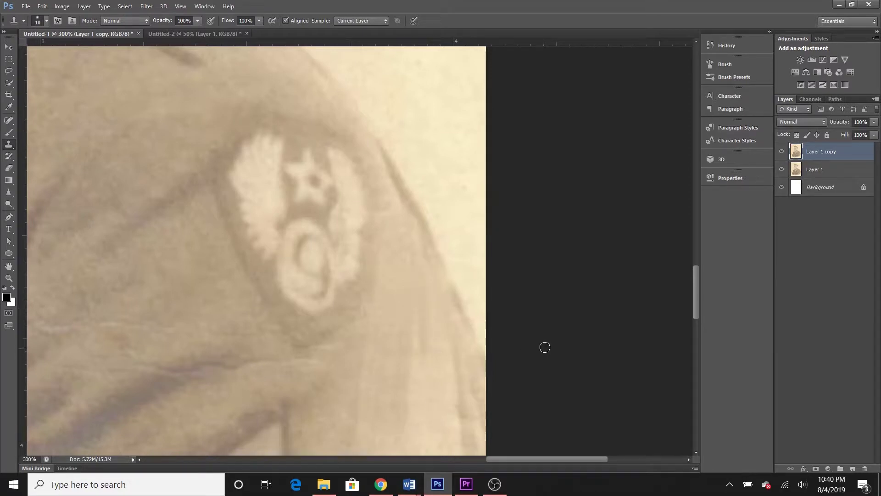
scroll(547, 343, "down", 2)
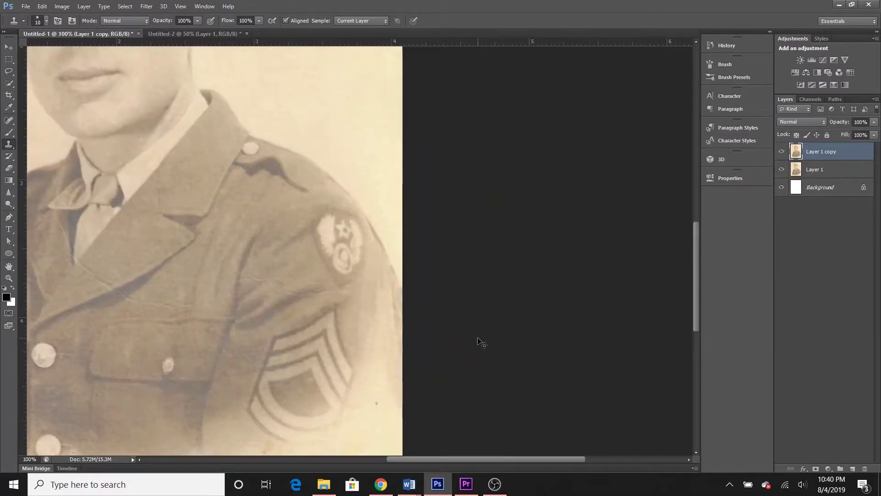
left_click(13, 208)
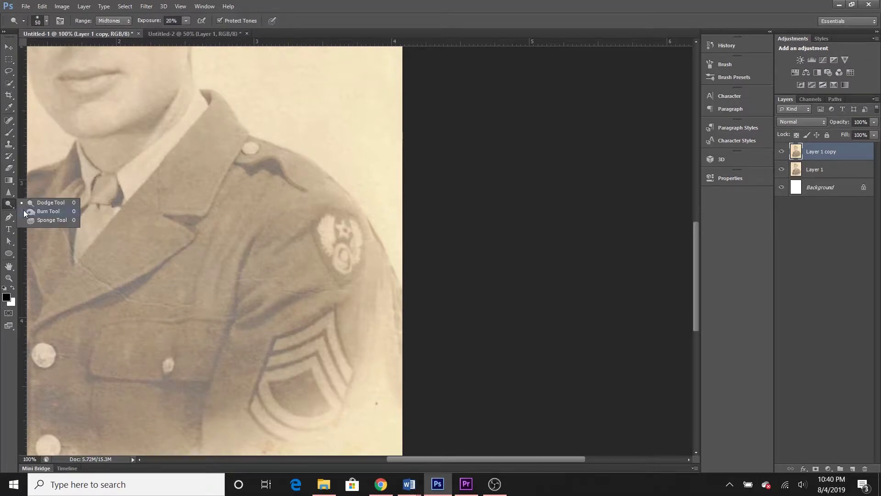
left_click(46, 203)
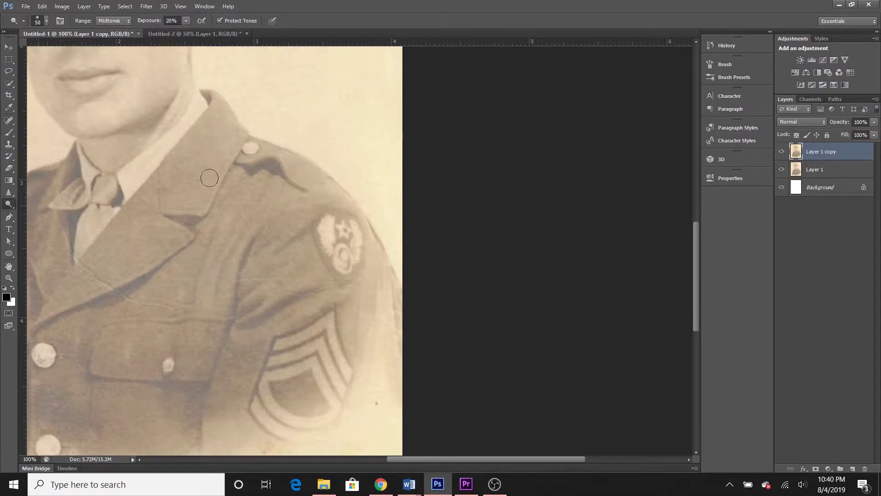
key("ctrl+plus")
key("ctrl+plus")
key("bracketleft")
key("bracketleft")
key("bracketleft")
key("bracketleft")
key("bracketleft")
key("s")
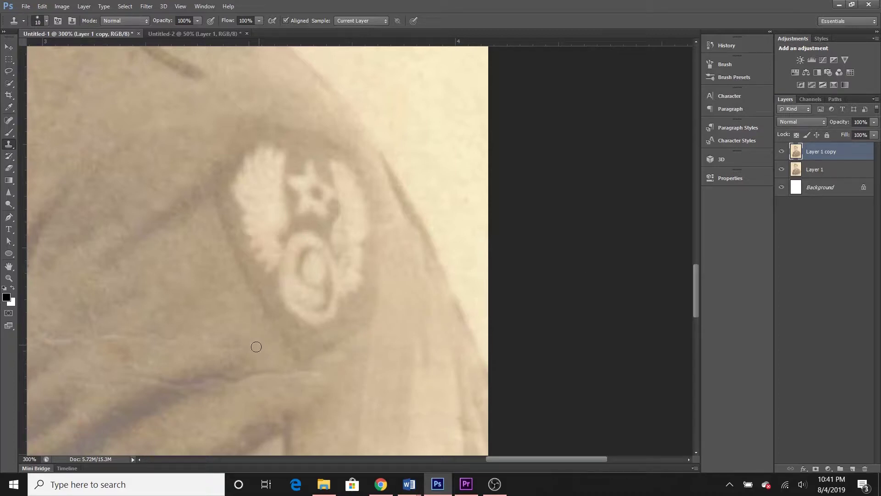
Clone one stroke across the thin pale sleeve crease below the badge, then enlarge the brush with ].
mouse_move(300, 375)
left_mouse_down()
mouse_move(229, 383)
mouse_move(174, 410)
left_mouse_up()
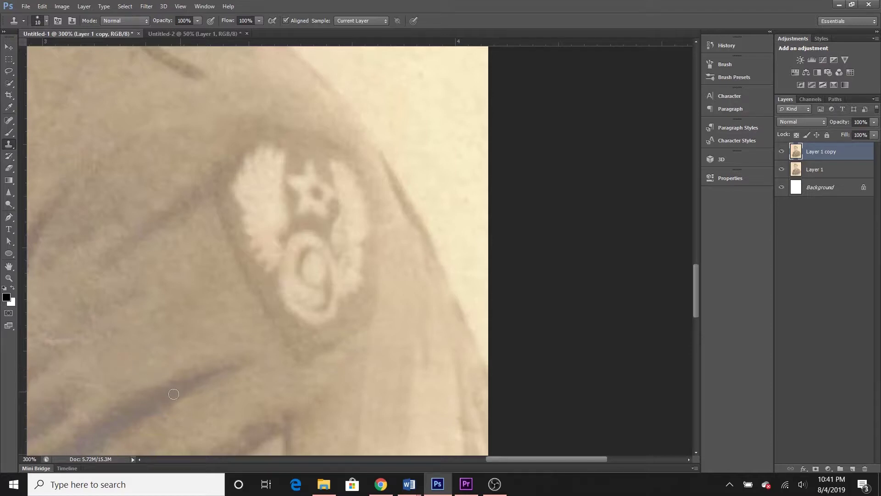
scroll(208, 347, "down", 1)
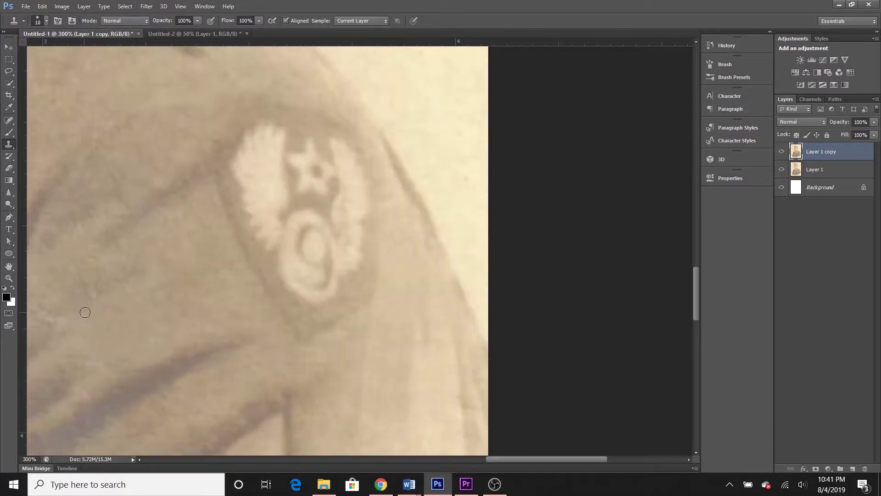
scroll(84, 319, "left", 5)
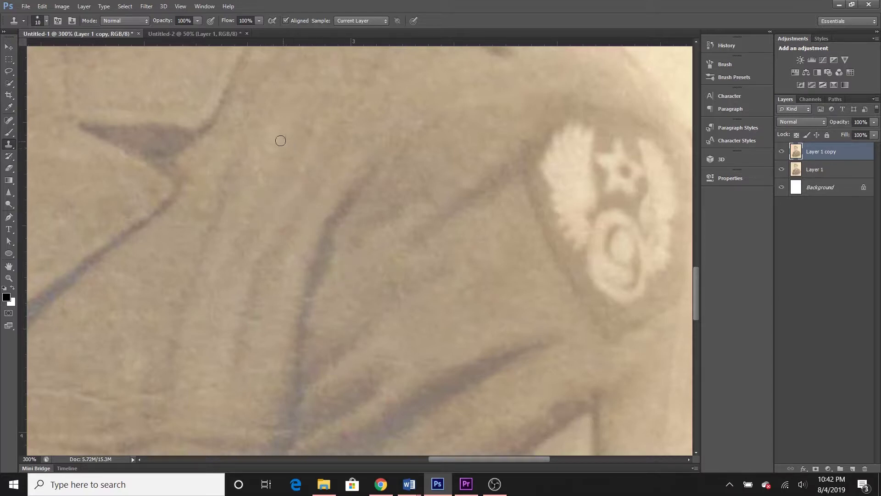
scroll(473, 303, "left", 5)
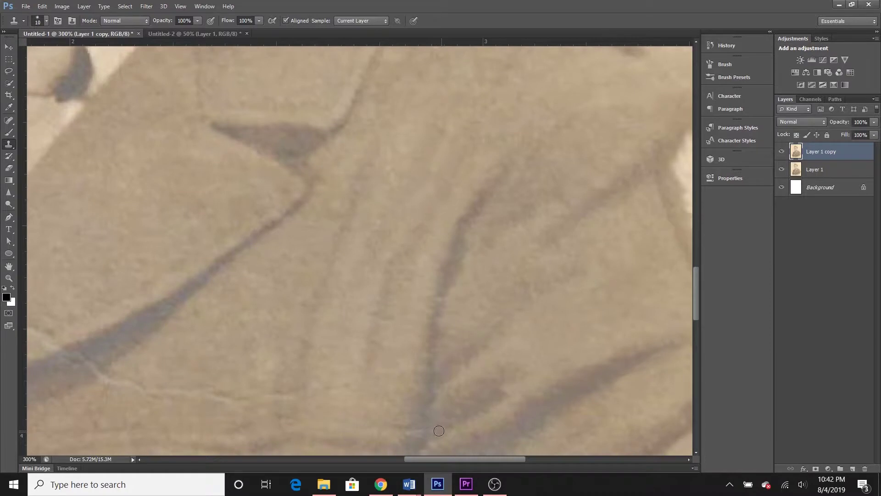
key("bracketright")
key("bracketright")
key("bracketright")
scroll(399, 416, "down", 3)
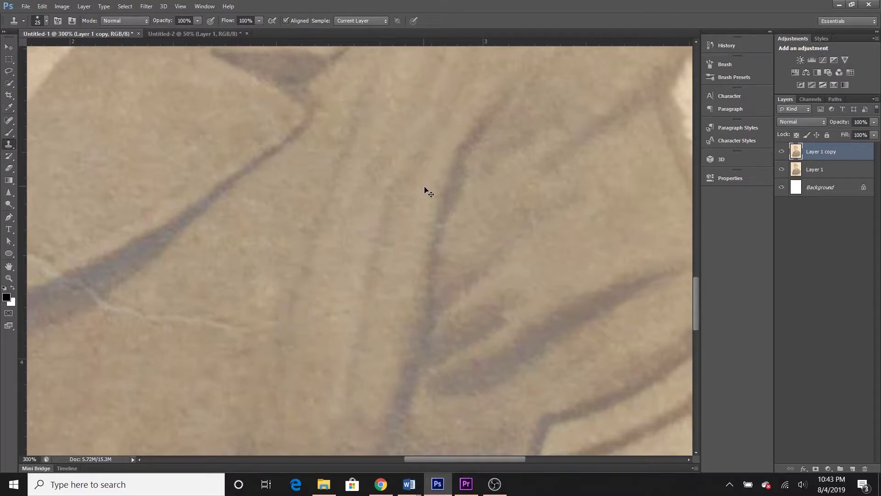
Sample clean fabric and clone over the pale crack beside the dark strap, redoing the stroke once.
left_click(274, 401, "alt")
mouse_move(287, 321)
left_mouse_down()
mouse_move(260, 335)
mouse_move(175, 323)
mouse_move(94, 294)
left_mouse_up()
key("ctrl+z")
mouse_move(193, 300)
left_mouse_down()
mouse_move(122, 306)
mouse_move(118, 262)
mouse_move(83, 289)
mouse_move(98, 289)
mouse_move(110, 317)
left_mouse_up()
scroll(191, 304, "left", 5)
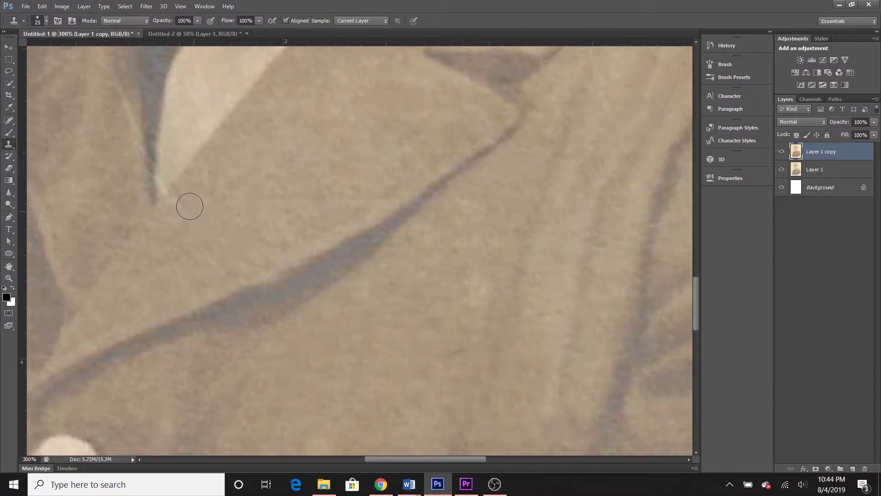
scroll(211, 233, "left", 2)
Zoom in with a smaller brush to clone away the pale line at the collar point, then zoom back out.
key("ctrl+plus")
key("bracketleft")
key("bracketleft")
key("bracketleft")
key("bracketleft")
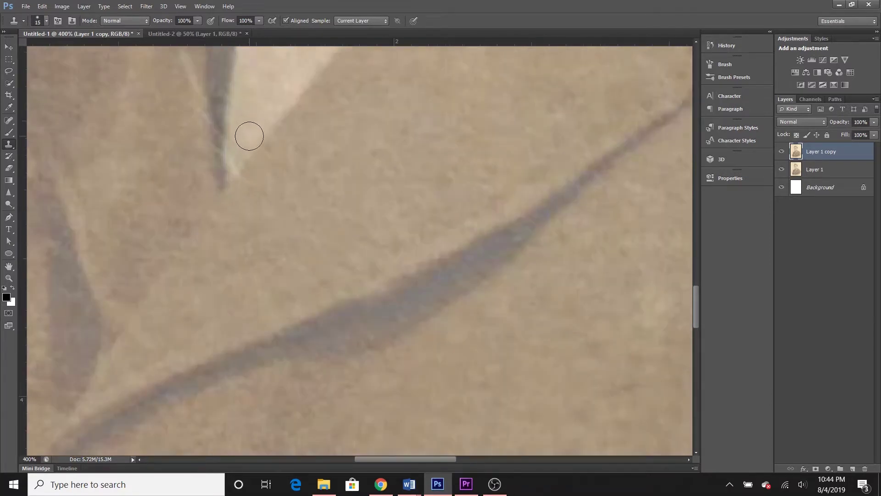
left_click_drag(235, 170, 229, 150)
left_click(192, 123, "alt")
left_click_drag(205, 118, 176, 51)
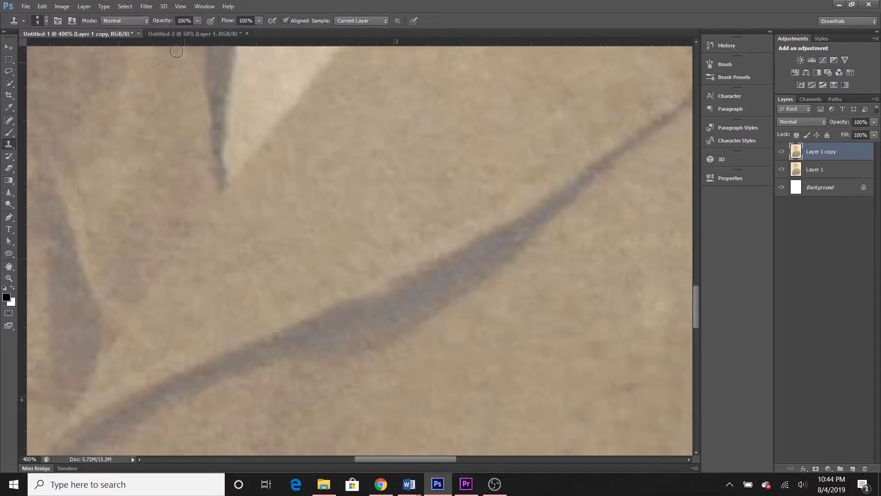
key("ctrl+minus")
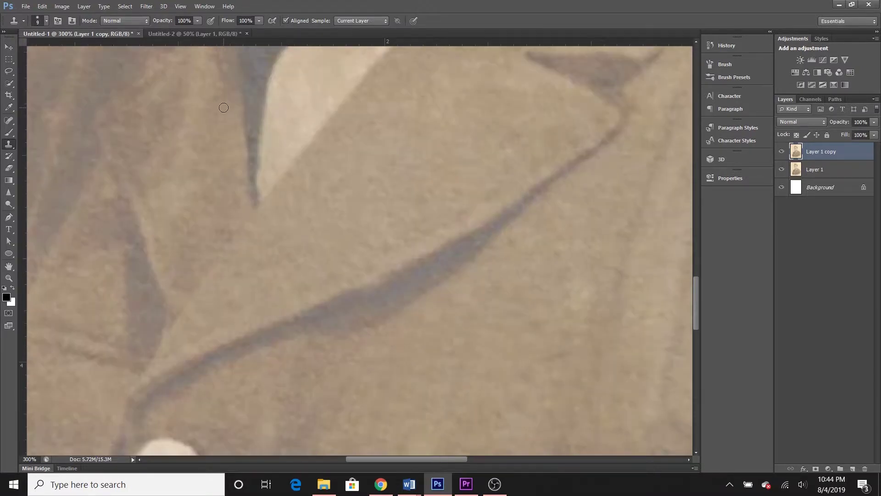
scroll(210, 220, "left", 5)
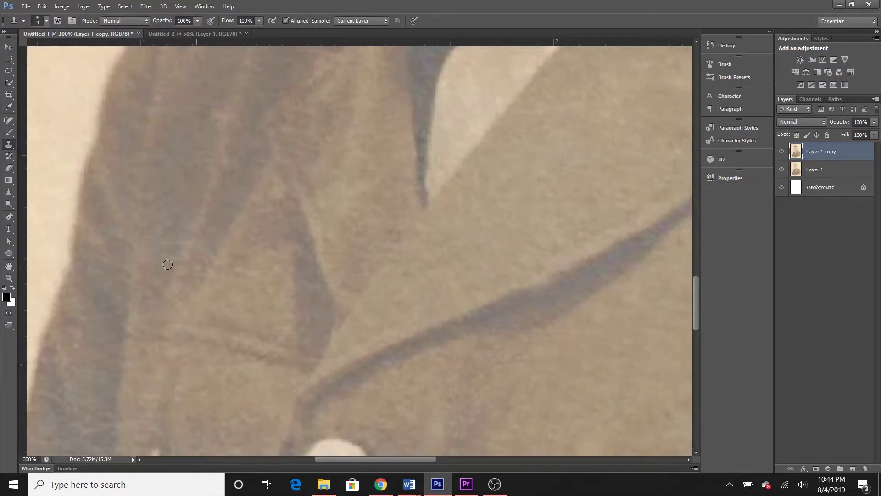
key("bracketright")
Set Clone Stamp opacity to 50% and smooth the reddish and uneven fabric patches, undoing a stray blotch.
type("50")
key("Return")
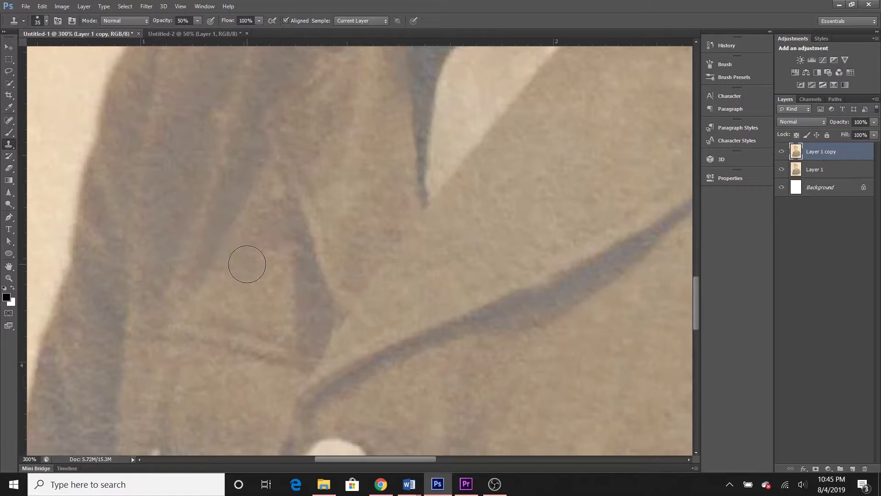
left_click_drag(470, 375, 534, 349)
left_click(500, 416, "alt")
left_click(560, 384, "alt")
left_click_drag(197, 380, 260, 410)
left_click_drag(223, 301, 271, 293)
left_click(605, 372)
key("ctrl+z")
Try another fabric patch, undo the olive clone, and set Clone Stamp opacity to 20%.
scroll(670, 381, "left", 3)
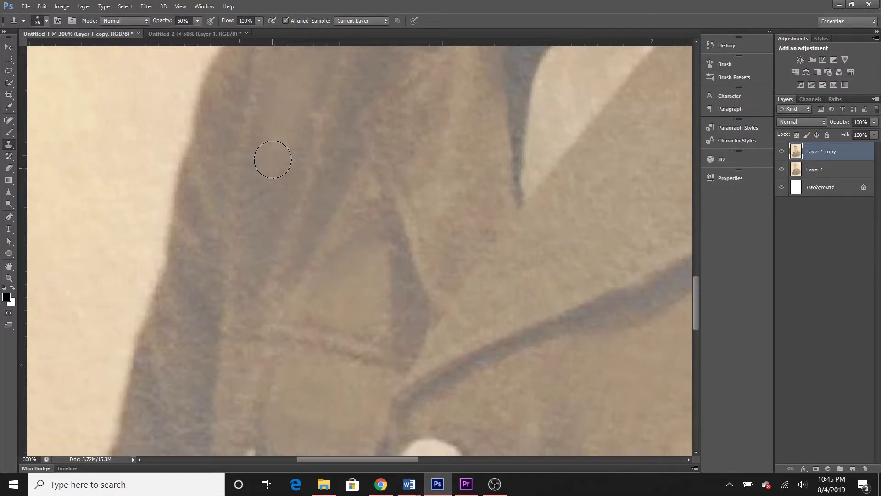
key("2")
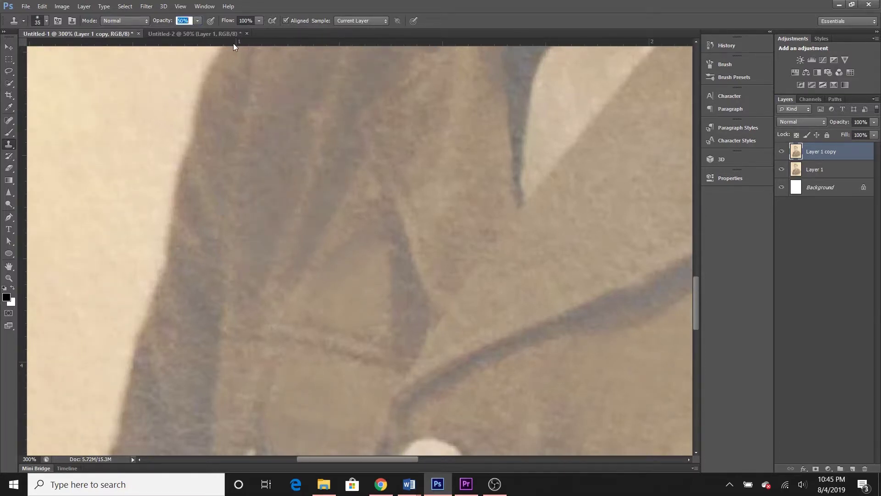
key("0")
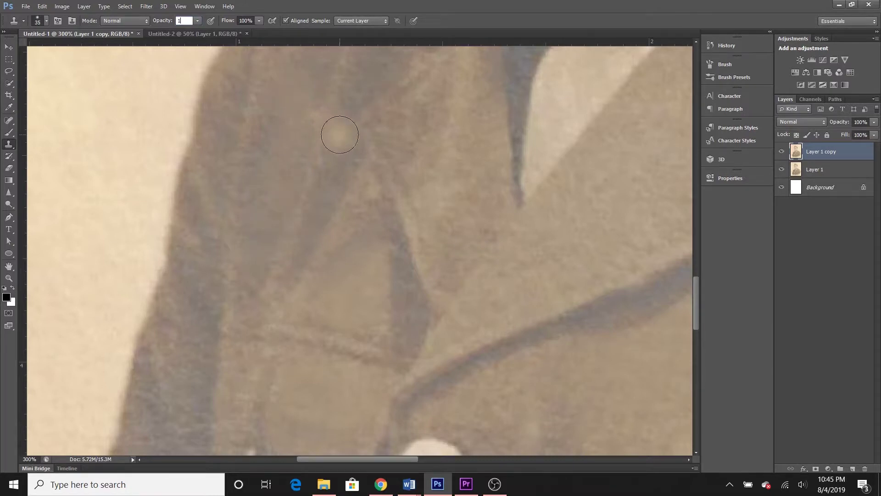
scroll(368, 266, "down", 3)
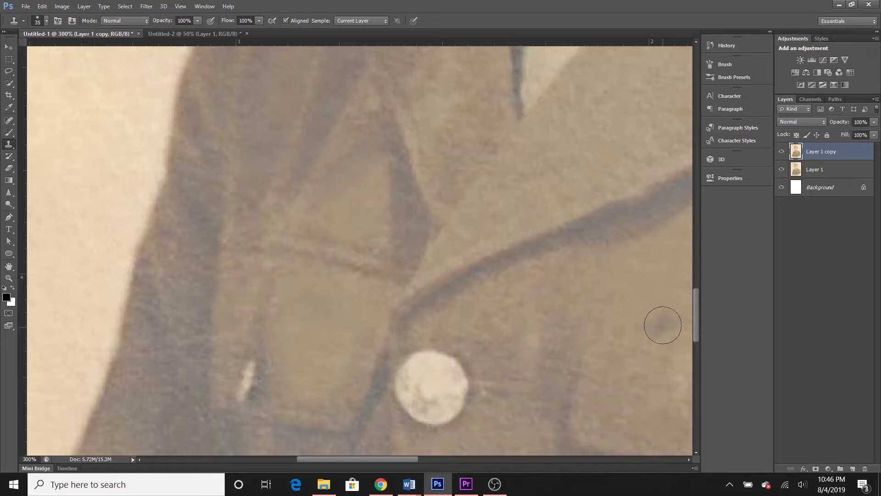
scroll(369, 325, "left", 5)
left_click_drag(281, 248, 290, 299)
key("ctrl+z")
key("2")
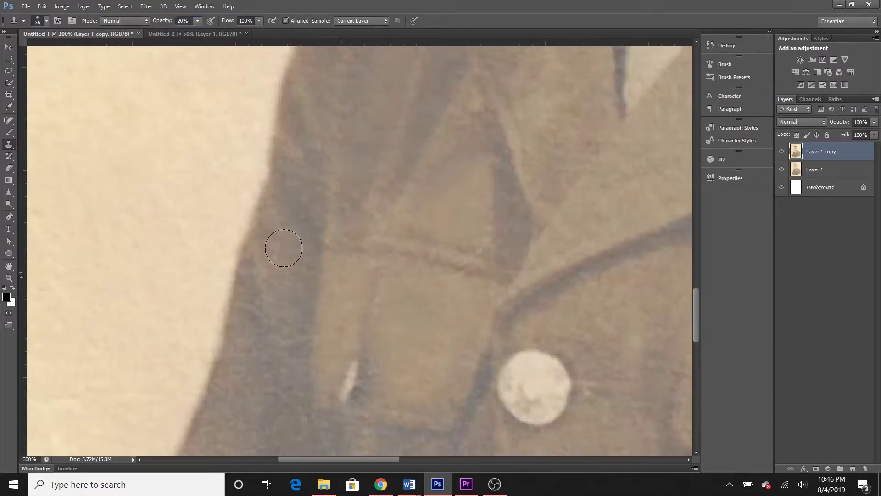
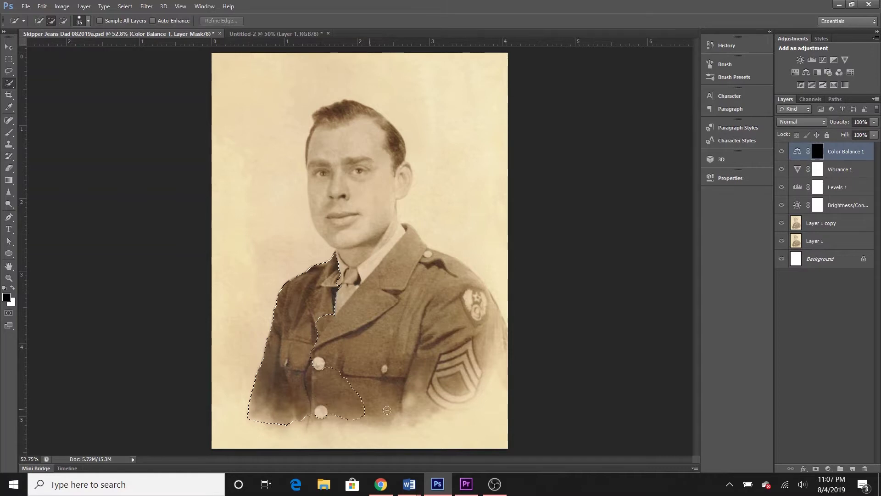
Add the sleeve, shoulder and lapel to the selection, subtracting the shirt collar, tie and background.
mouse_move(466, 363)
left_mouse_down()
mouse_move(427, 285)
mouse_move(390, 285)
mouse_move(342, 305)
left_mouse_up()
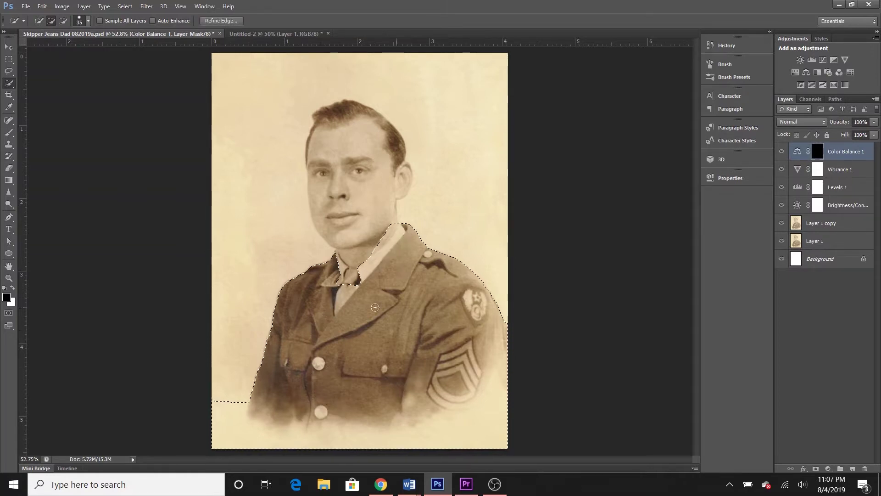
mouse_move(395, 220)
left_mouse_down()
mouse_move(400, 227)
mouse_move(373, 252)
left_mouse_up()
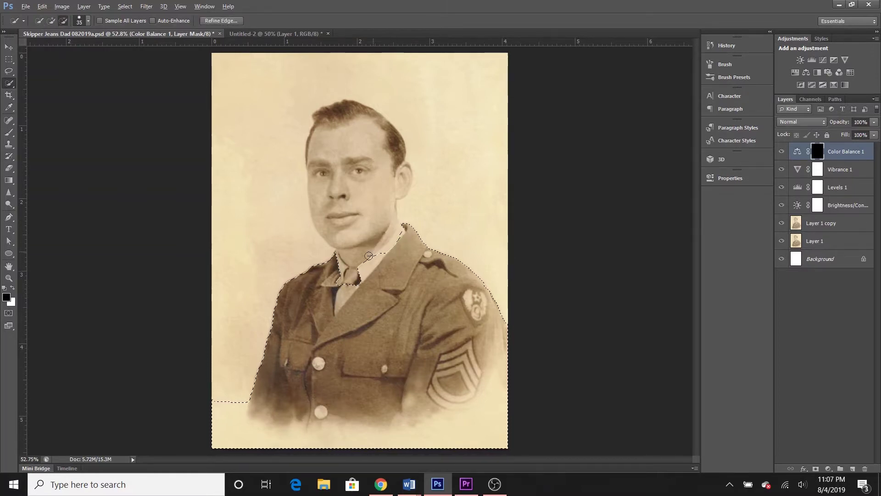
left_click_drag(338, 294, 333, 277)
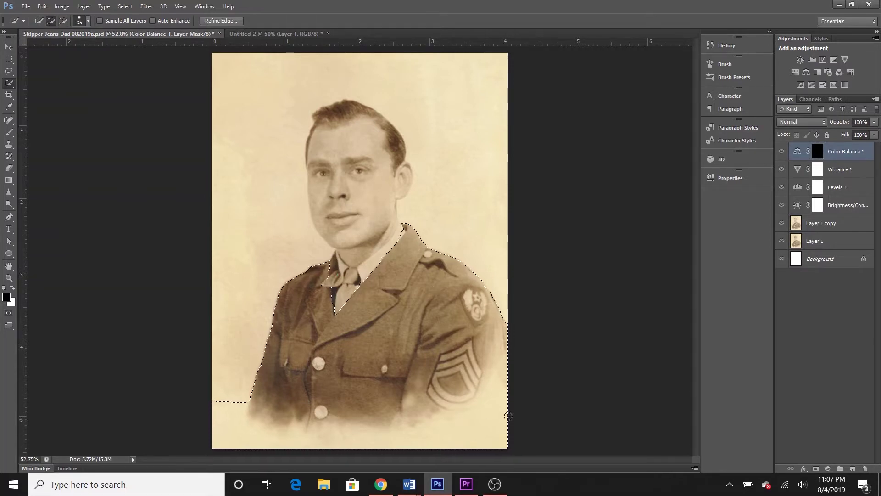
mouse_move(463, 434)
left_mouse_down()
mouse_move(412, 450)
mouse_move(407, 424)
mouse_move(355, 436)
mouse_move(227, 434)
left_mouse_up()
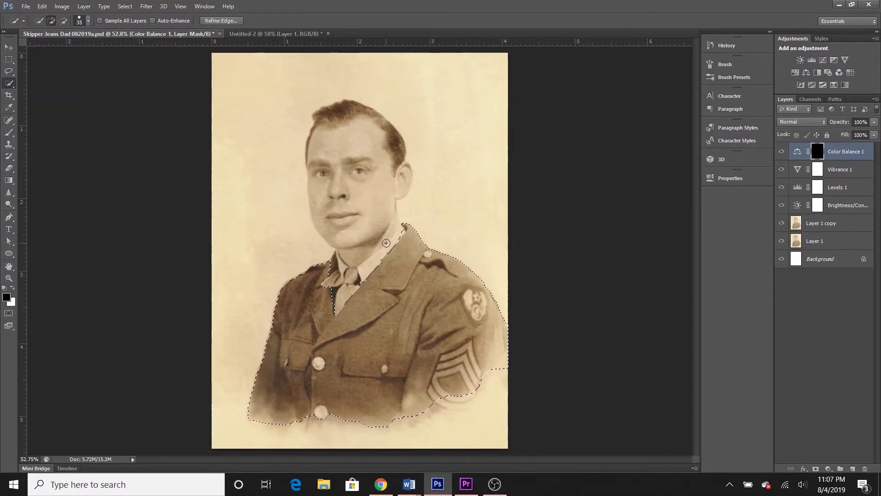
scroll(395, 250, "up", 2)
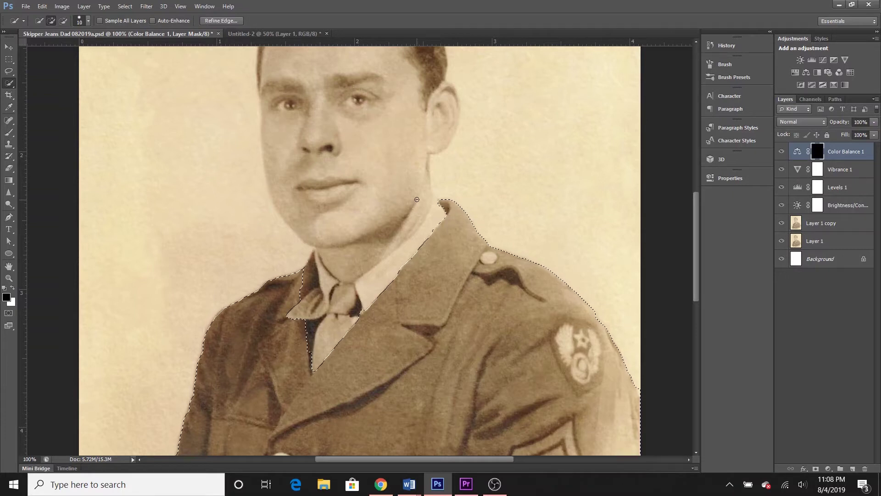
Add the dark left collar and the faded jacket hem along the bottom to the selection.
left_click_drag(310, 267, 307, 284)
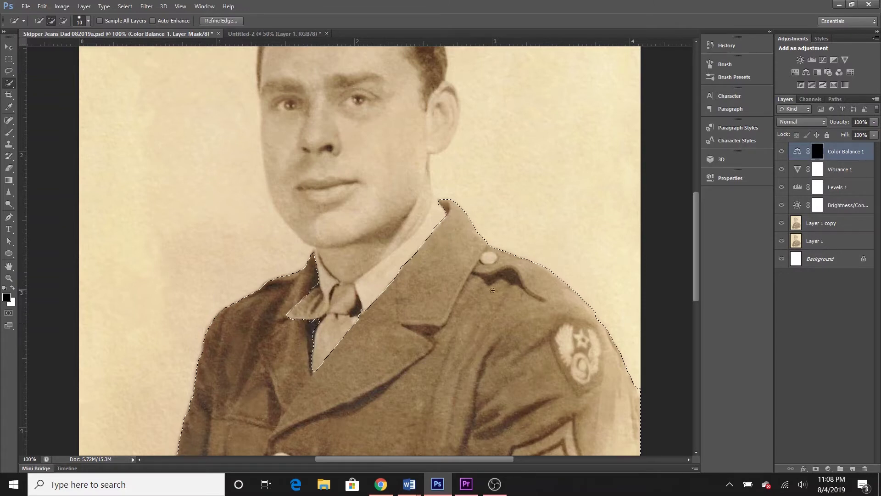
key("alt")
scroll(644, 381, "down", 5)
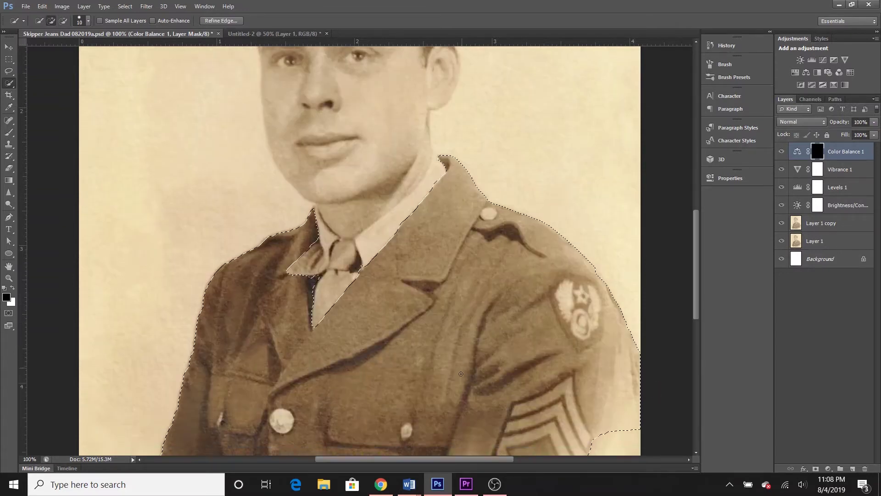
mouse_move(247, 376)
left_mouse_down()
mouse_move(312, 372)
mouse_move(378, 390)
mouse_move(366, 393)
mouse_move(396, 391)
mouse_move(475, 374)
mouse_move(508, 355)
mouse_move(573, 356)
mouse_move(600, 329)
left_mouse_up()
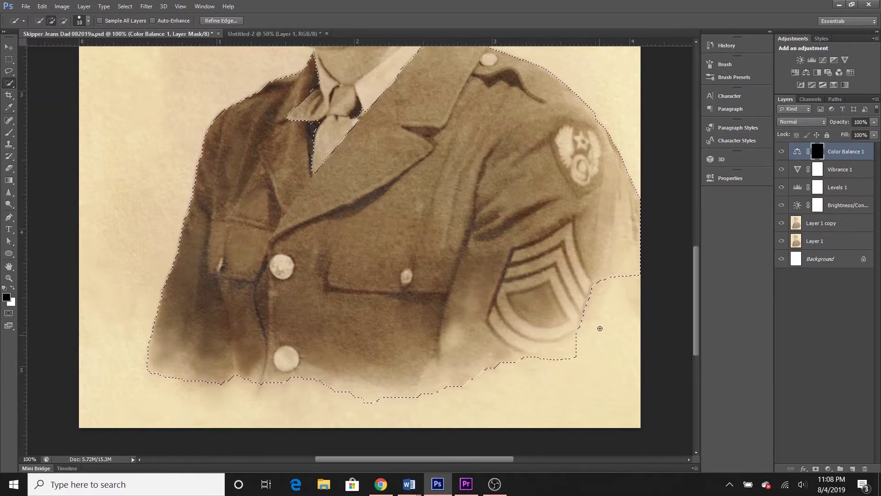
left_click_drag(184, 383, 253, 384)
mouse_move(483, 378)
left_mouse_down()
mouse_move(500, 369)
mouse_move(454, 416)
mouse_move(394, 398)
left_mouse_up()
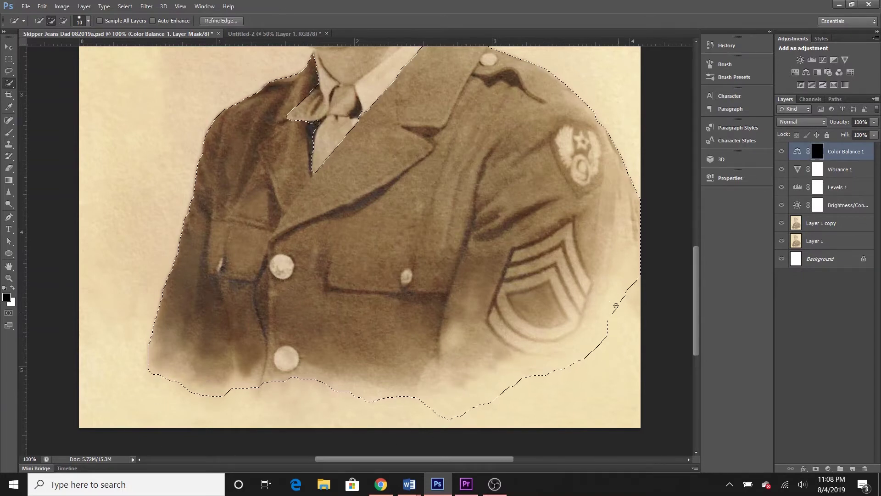
scroll(597, 291, "down", 3)
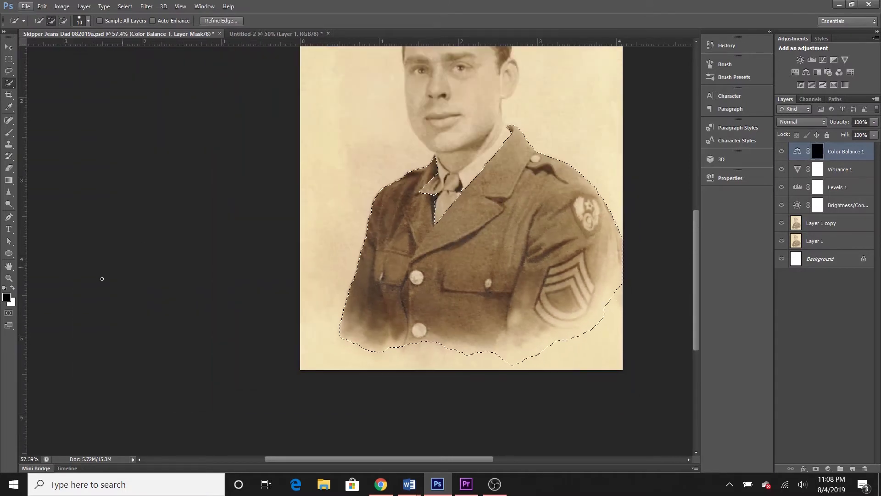
Set a white foreground and a large Brush at 5% opacity.
left_click(13, 288)
key("b")
key("Return")
type("5")
key("Return")
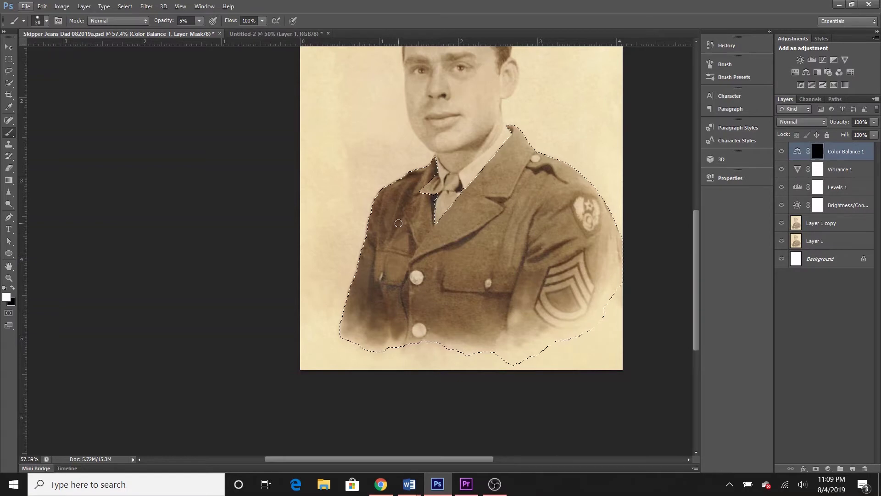
key("bracketright")
key("bracketright")
key("bracketright")
key("bracketright")
key("bracketright")
key("bracketright")
key("bracketright")
key("bracketright")
key("bracketright")
key("bracketright")
key("bracketright")
key("bracketright")
Paint the olive-green tint across the jacket and shoulder, then correct in black near the epaulette.
mouse_move(403, 254)
left_mouse_down()
mouse_move(387, 228)
mouse_move(398, 220)
mouse_move(377, 238)
mouse_move(369, 277)
mouse_move(474, 277)
mouse_move(518, 228)
left_mouse_up()
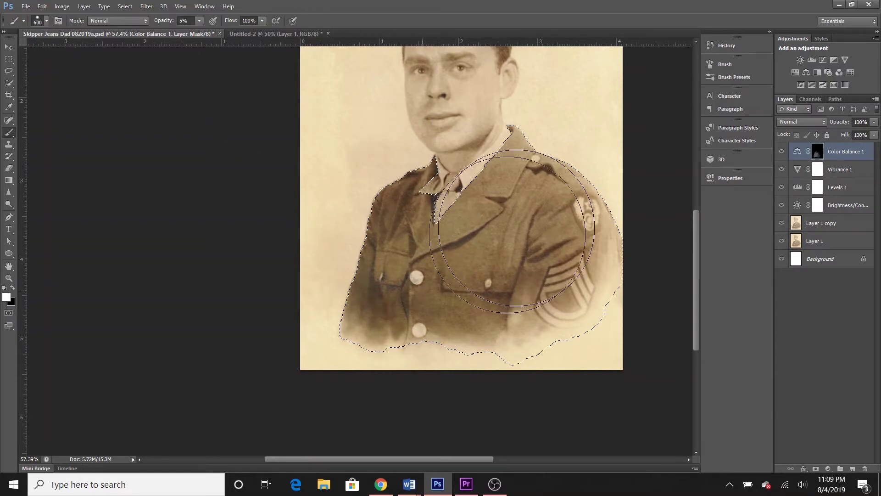
mouse_move(556, 295)
left_mouse_down()
mouse_move(514, 188)
mouse_move(571, 255)
mouse_move(556, 324)
mouse_move(535, 349)
mouse_move(542, 220)
mouse_move(459, 215)
mouse_move(463, 299)
mouse_move(394, 354)
mouse_move(570, 324)
mouse_move(393, 315)
mouse_move(519, 299)
mouse_move(433, 339)
mouse_move(463, 324)
mouse_move(559, 205)
mouse_move(383, 247)
mouse_move(467, 325)
mouse_move(591, 197)
mouse_move(718, 299)
mouse_move(609, 251)
left_mouse_up()
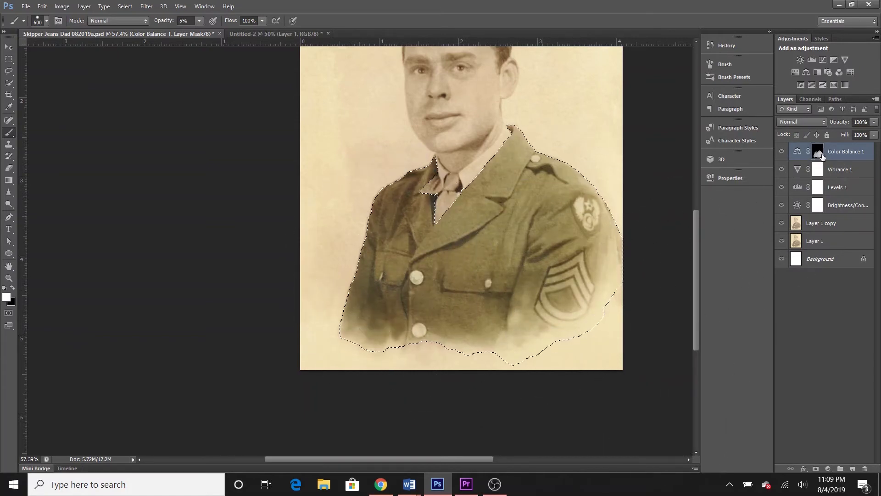
mouse_move(582, 210)
left_mouse_down()
mouse_move(564, 249)
mouse_move(477, 338)
mouse_move(391, 331)
mouse_move(364, 297)
mouse_move(361, 309)
mouse_move(365, 256)
mouse_move(388, 328)
mouse_move(430, 330)
mouse_move(502, 259)
mouse_move(541, 253)
mouse_move(553, 270)
mouse_move(546, 199)
mouse_move(561, 257)
mouse_move(544, 211)
mouse_move(522, 288)
mouse_move(418, 342)
mouse_move(374, 237)
mouse_move(367, 247)
mouse_move(379, 215)
mouse_move(554, 244)
mouse_move(514, 168)
mouse_move(565, 230)
mouse_move(557, 270)
mouse_move(359, 295)
left_mouse_up()
key("bracketleft")
key("bracketleft")
key("bracketleft")
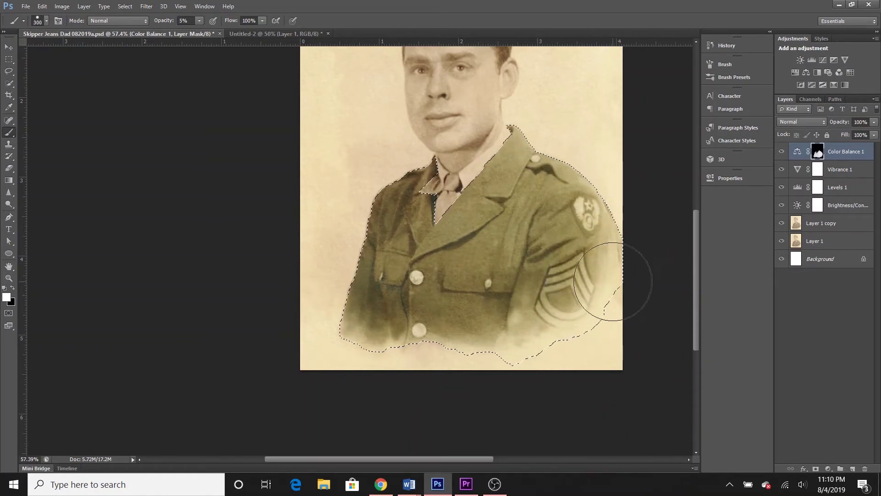
key("x")
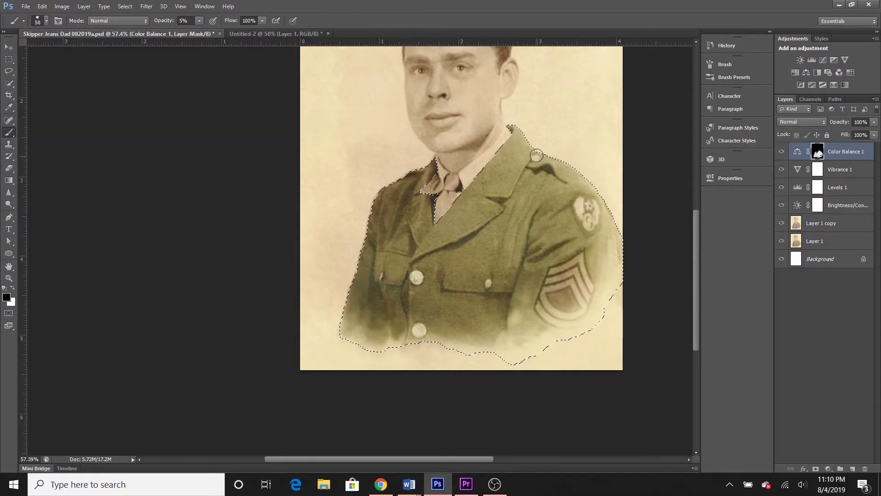
key("bracketleft")
key("bracketleft")
key("bracketleft")
key("bracketleft")
key("bracketleft")
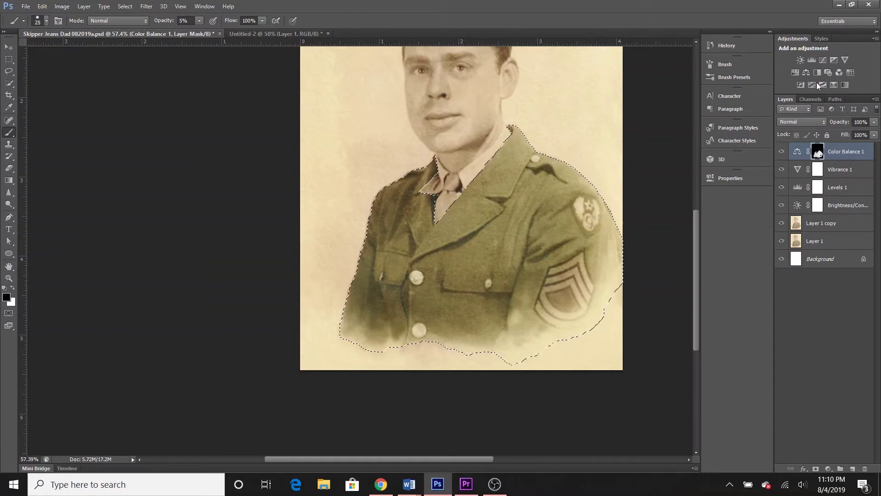
Add Color Balance 2 with its midtones shifted toward yellow and red.
left_click(806, 73)
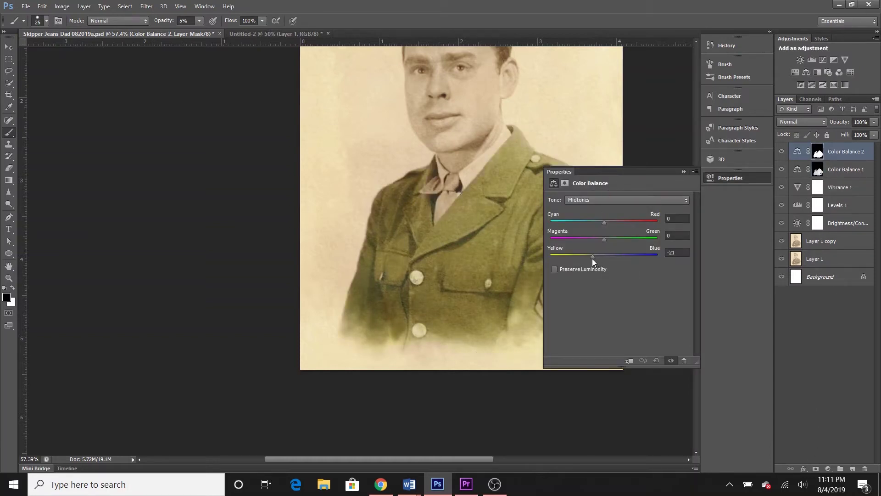
left_click_drag(588, 260, 587, 259)
left_click_drag(605, 223, 611, 222)
left_click_drag(588, 256, 581, 258)
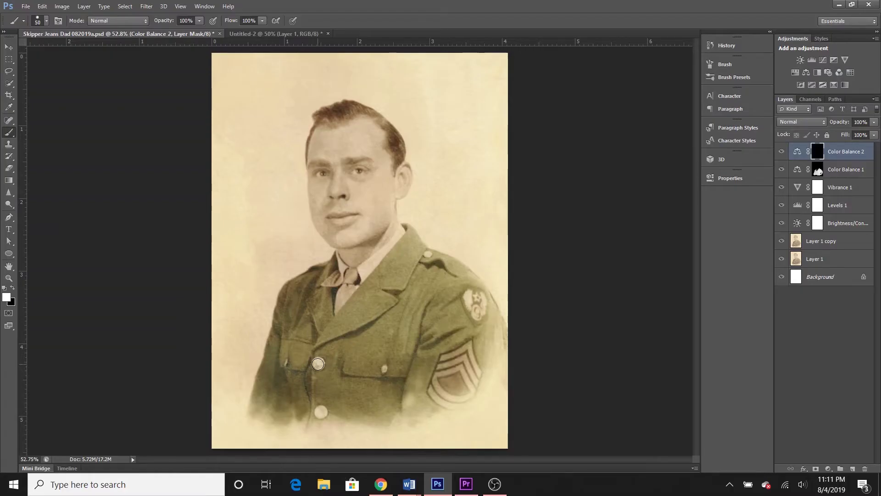
Paint the gold tint onto the jacket buttons, pocket button, chevrons and shoulder patch at 20% opacity.
left_click(318, 364)
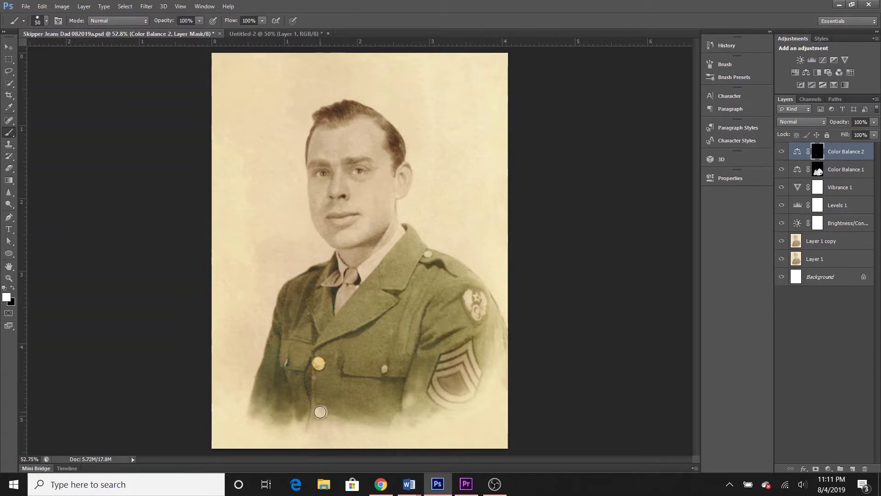
left_click(320, 412)
key("bracketleft")
key("bracketleft")
left_click(286, 363)
key("2")
key("bracketright")
key("bracketright")
key("bracketright")
mouse_move(470, 296)
left_mouse_down()
mouse_move(474, 319)
mouse_move(478, 297)
mouse_move(474, 313)
left_mouse_up()
Add Color Balance 3 with midtones nudged toward yellow, and invert its mask to hide it.
left_click(808, 71)
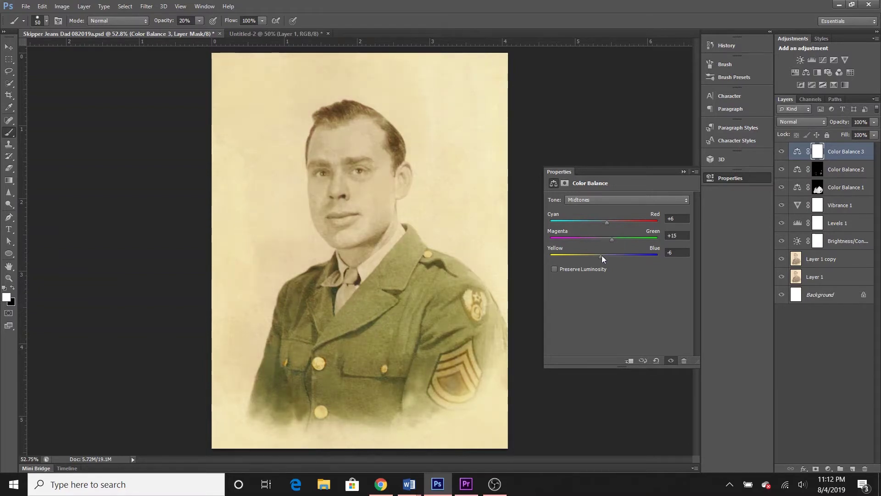
left_click(599, 258)
left_click(683, 171)
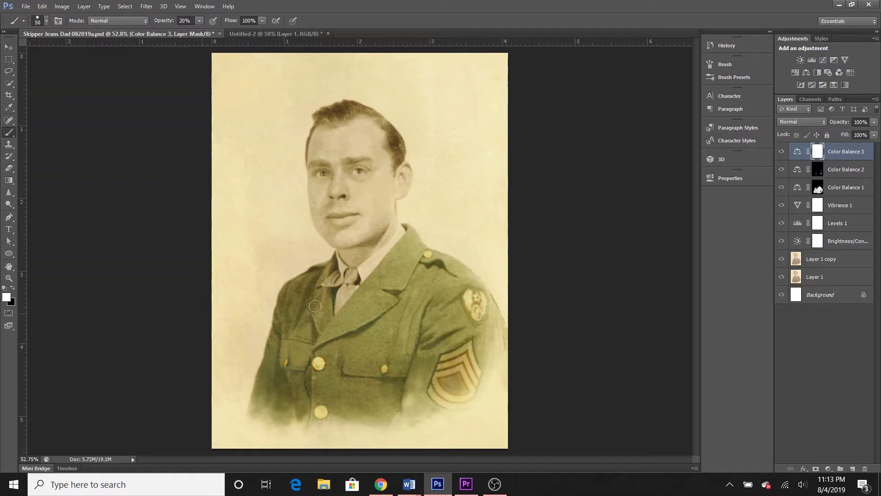
key("ctrl+i")
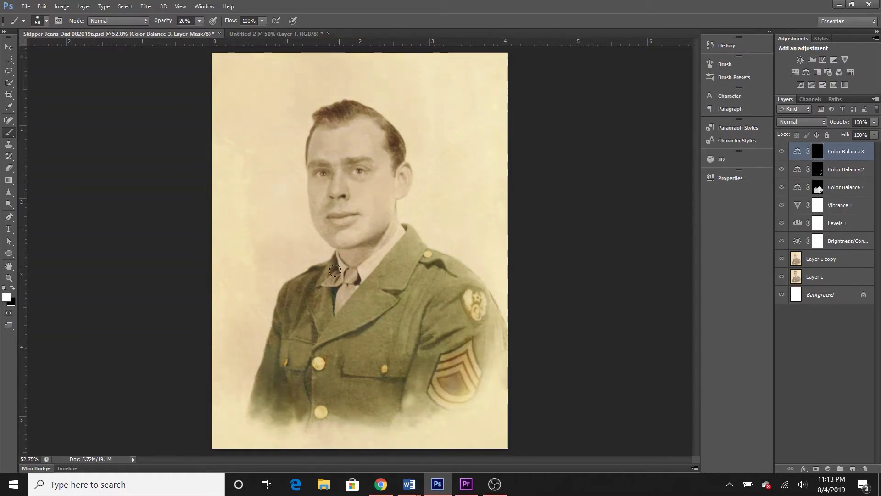
Paint the Color Balance 3 tint onto the shirt collar with a smaller brush at 50% opacity.
key("bracketleft")
key("bracketleft")
key("bracketleft")
key("bracketleft")
key("Return")
type("50")
key("Return")
left_click_drag(402, 229, 404, 226)
double_click(809, 152)
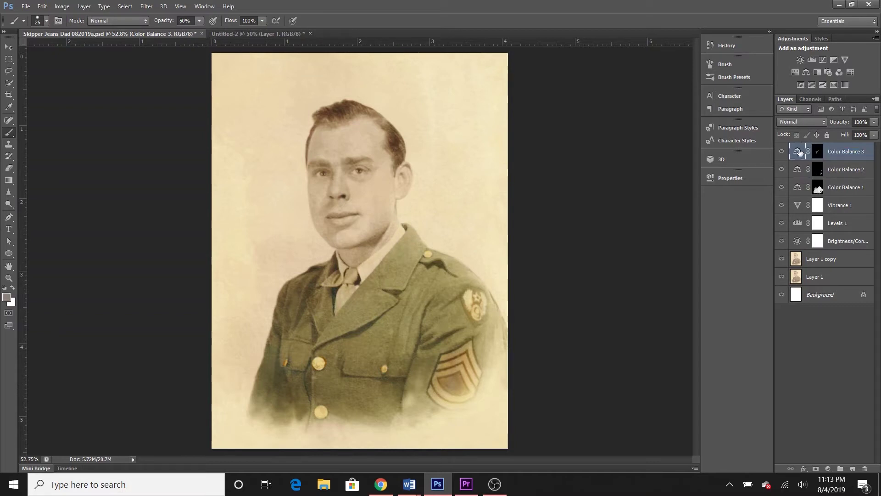
Set Color Balance 3 midtones to +6 red, +15 green and -6 yellow, making the collar less red.
double_click(800, 152)
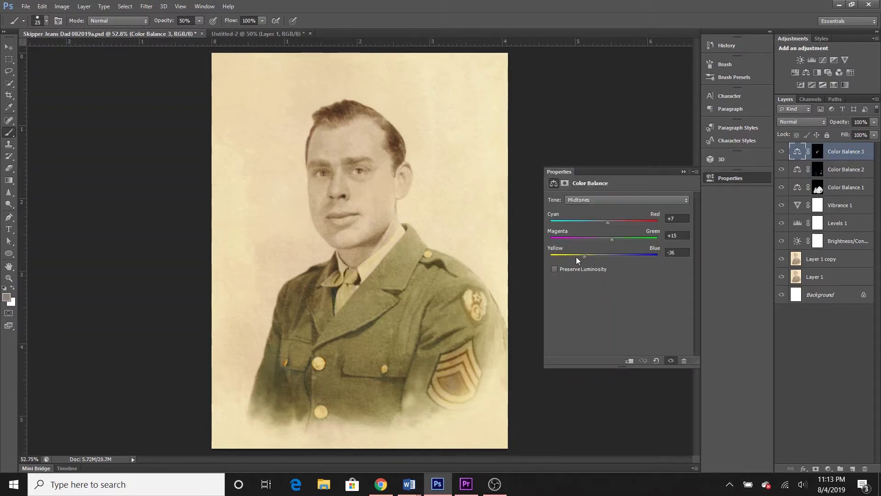
mouse_move(592, 256)
left_mouse_down()
mouse_move(657, 255)
mouse_move(592, 260)
mouse_move(602, 257)
left_mouse_up()
left_click_drag(615, 221, 599, 223)
left_click(682, 172)
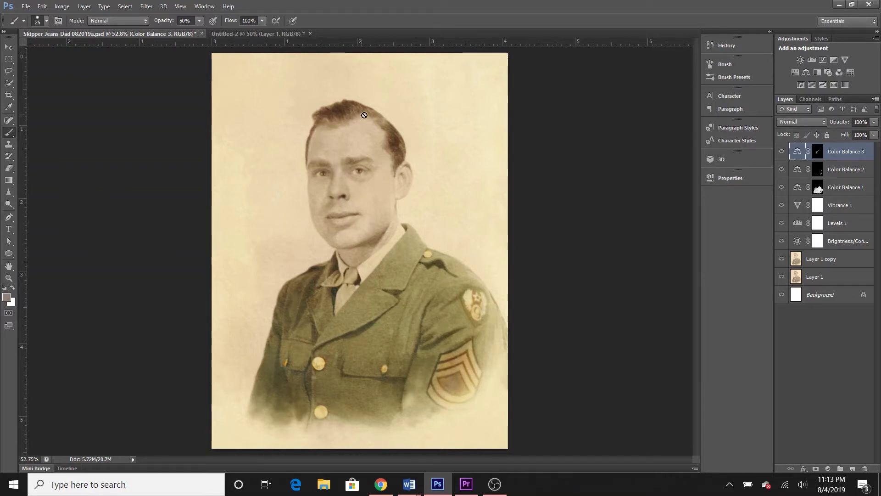
Add Color Balance 4 with midtones +16 red, -20 green, -18 yellow, and invert its mask.
left_click(808, 73)
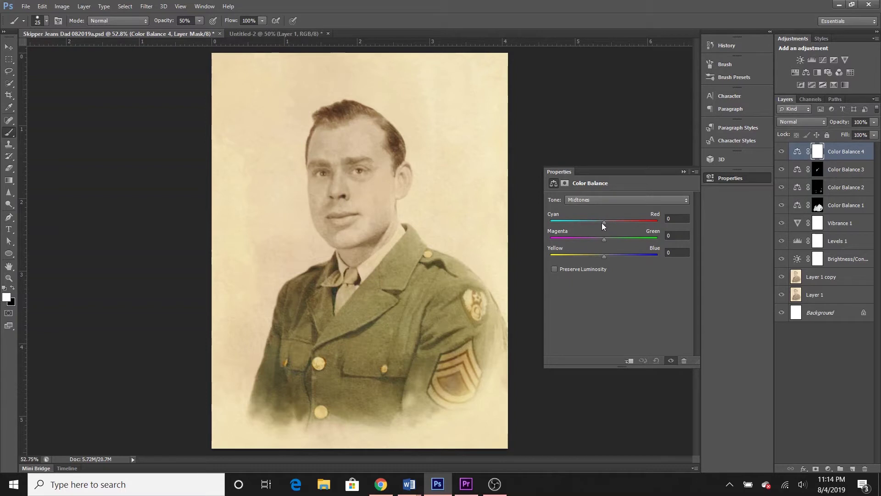
mouse_move(612, 223)
left_mouse_down()
mouse_move(601, 224)
mouse_move(613, 224)
left_mouse_up()
left_click_drag(604, 256, 584, 242)
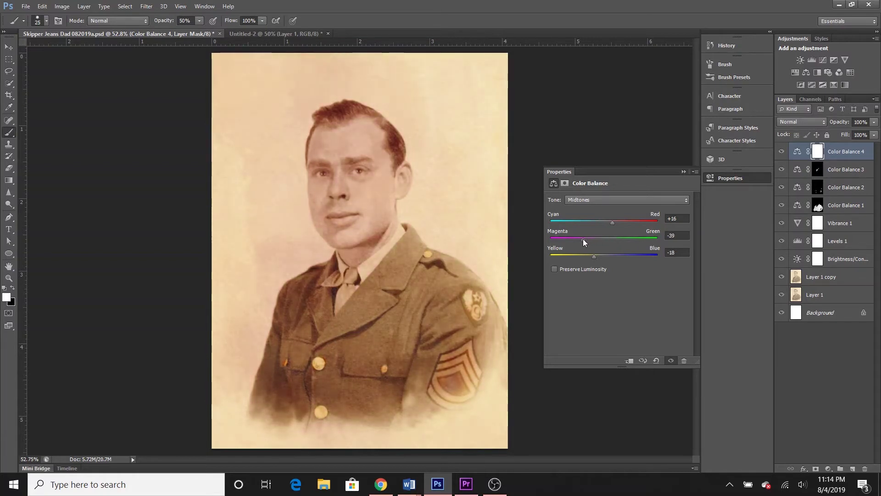
left_click(683, 171)
key("ctrl+i")
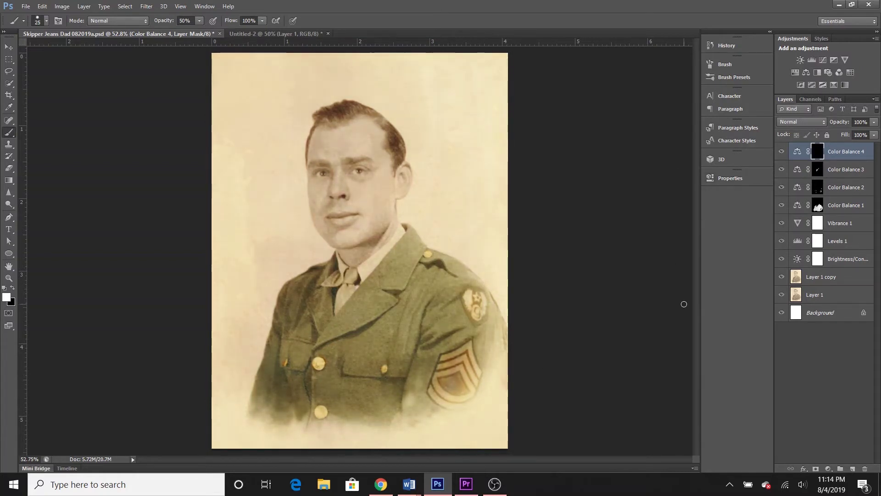
Paint the reddish tint onto the top of the hair through the Color Balance 4 mask, zooming to 200%.
left_click_drag(326, 112, 369, 110)
key("ctrl+plus")
key("ctrl+plus")
key("ctrl+plus")
scroll(336, 172, "up", 3)
scroll(336, 171, "up", 8)
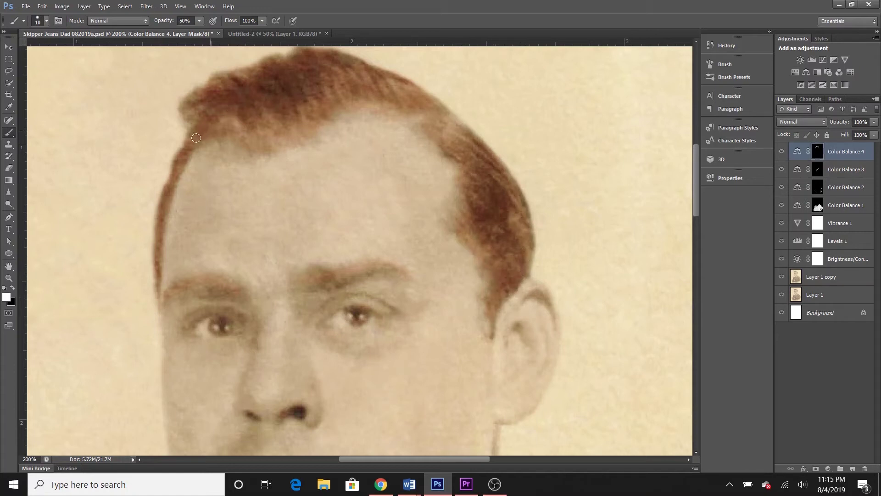
left_click(802, 122)
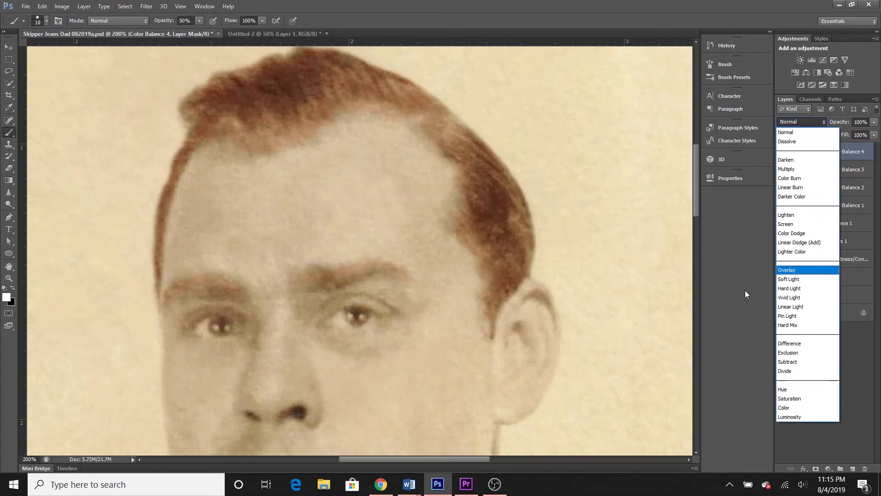
Set Color Balance 4 to Overlay blend mode at 35% opacity.
left_click(785, 271)
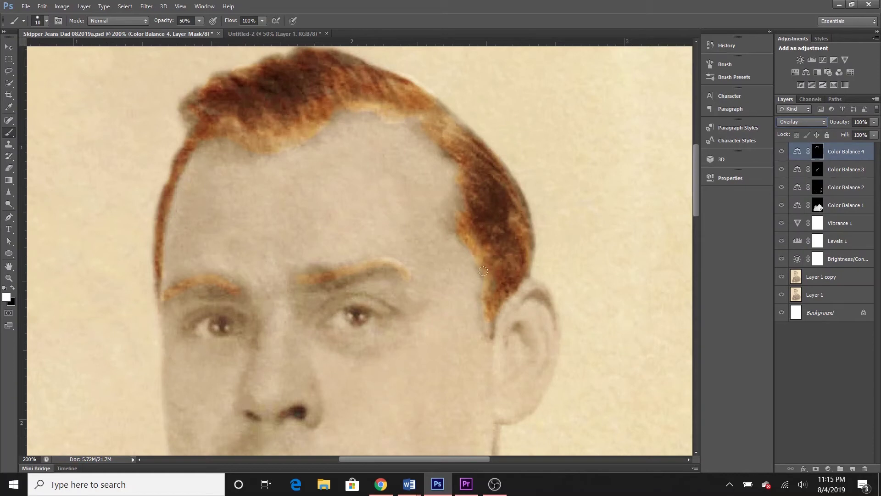
left_click(875, 122)
left_click_drag(873, 132, 836, 132)
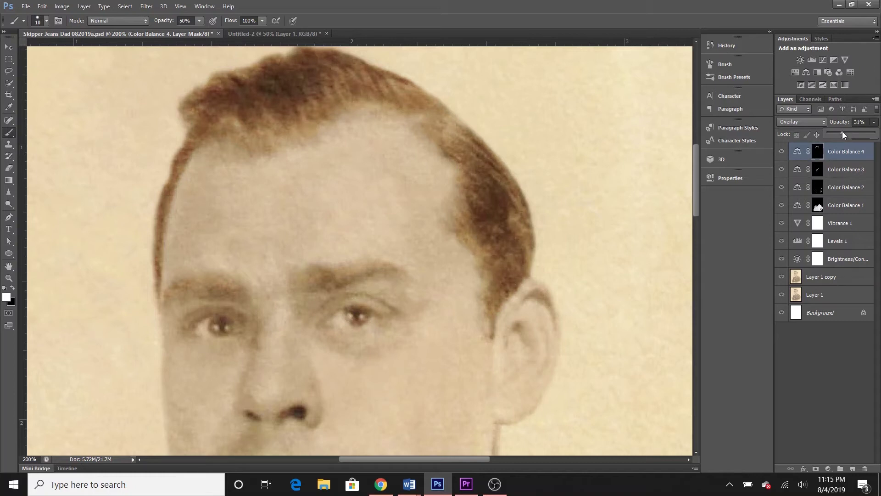
left_click_drag(844, 133, 843, 133)
left_click(350, 315)
Paint the warm tint into both irises and fit the portrait on screen.
left_click_drag(216, 328, 230, 328)
left_click_drag(348, 315, 362, 321)
key("ctrl+0")
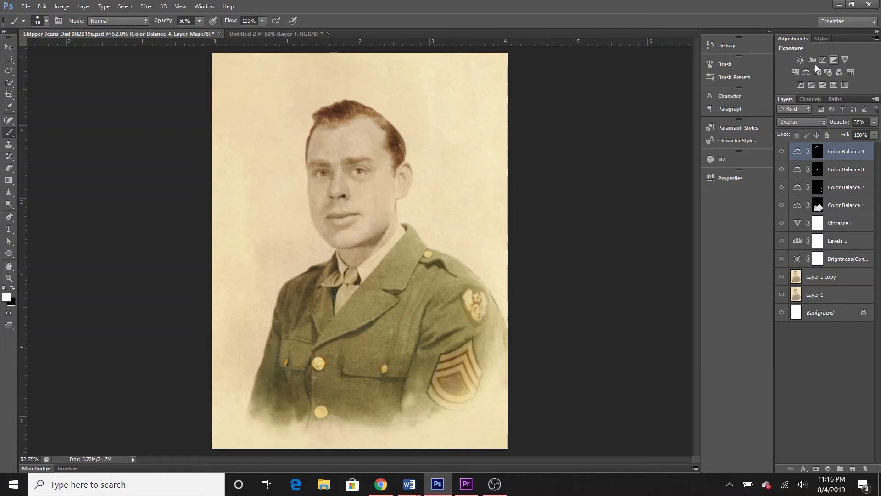
Add Color Balance 5 with midtones +15 red and -46 yellow, hidden behind an inverted mask, brush at 5%.
left_click(806, 73)
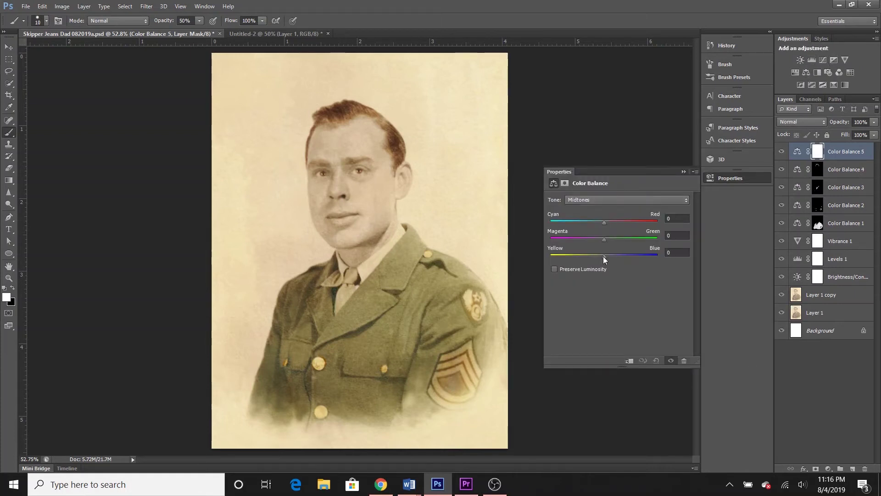
left_click_drag(604, 256, 587, 258)
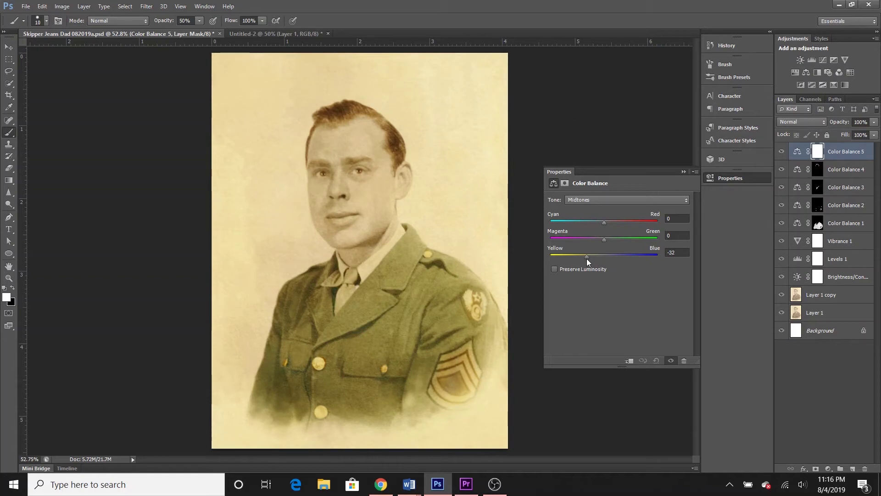
left_click_drag(583, 257, 579, 258)
left_click_drag(607, 221, 613, 220)
key("ctrl+i")
key("0")
key("5")
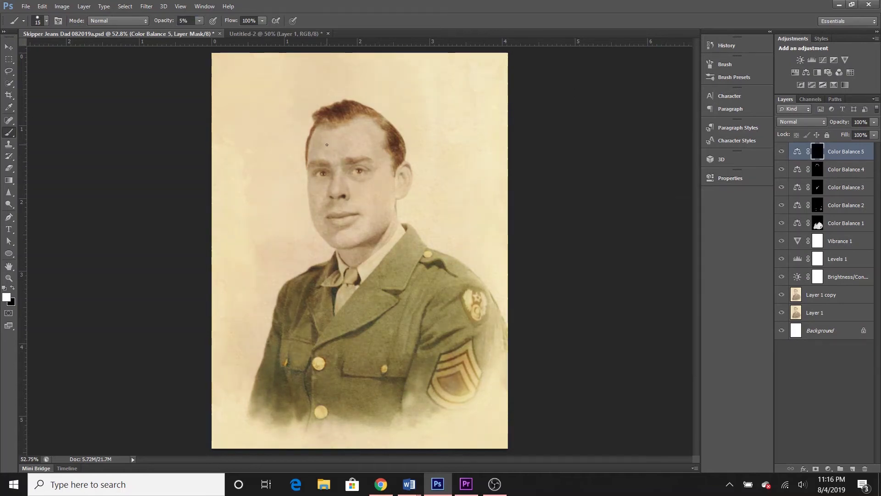
Paint the warm tint over the forehead and face with an 80-pixel brush.
key("bracketright")
key("bracketright")
key("bracketright")
key("bracketright")
mouse_move(325, 137)
left_mouse_down()
mouse_move(319, 154)
mouse_move(334, 132)
mouse_move(331, 156)
mouse_move(326, 139)
mouse_move(319, 156)
mouse_move(348, 150)
mouse_move(356, 142)
mouse_move(328, 144)
mouse_move(363, 128)
mouse_move(326, 137)
mouse_move(364, 121)
mouse_move(339, 141)
mouse_move(360, 147)
mouse_move(353, 126)
mouse_move(382, 160)
mouse_move(362, 144)
mouse_move(330, 150)
mouse_move(356, 146)
mouse_move(336, 162)
mouse_move(321, 151)
mouse_move(336, 162)
mouse_move(340, 192)
left_mouse_up()
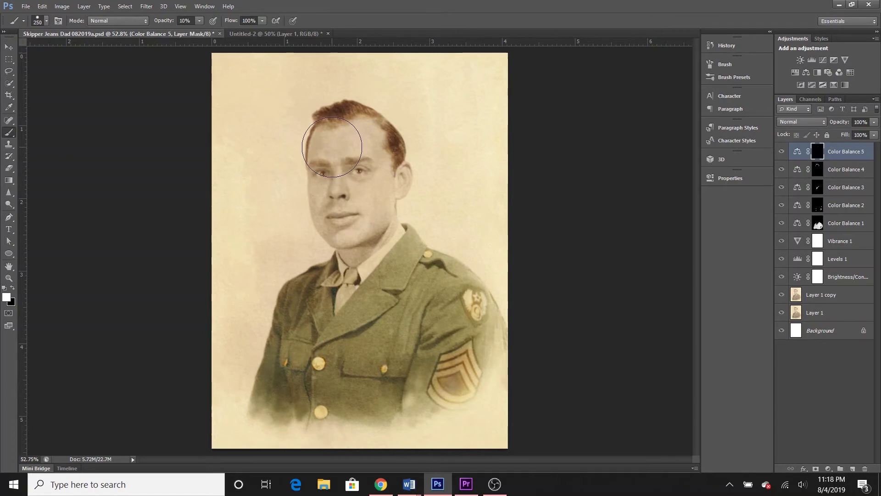
mouse_move(332, 148)
left_mouse_down()
mouse_move(338, 174)
mouse_move(339, 152)
mouse_move(367, 150)
mouse_move(360, 177)
mouse_move(375, 191)
mouse_move(383, 178)
mouse_move(352, 231)
mouse_move(358, 241)
mouse_move(338, 230)
mouse_move(352, 235)
mouse_move(331, 202)
mouse_move(317, 196)
mouse_move(325, 167)
mouse_move(339, 145)
mouse_move(365, 132)
mouse_move(381, 193)
mouse_move(368, 233)
mouse_move(344, 246)
mouse_move(333, 168)
mouse_move(316, 156)
mouse_move(331, 140)
mouse_move(360, 144)
mouse_move(378, 175)
mouse_move(379, 211)
left_mouse_up()
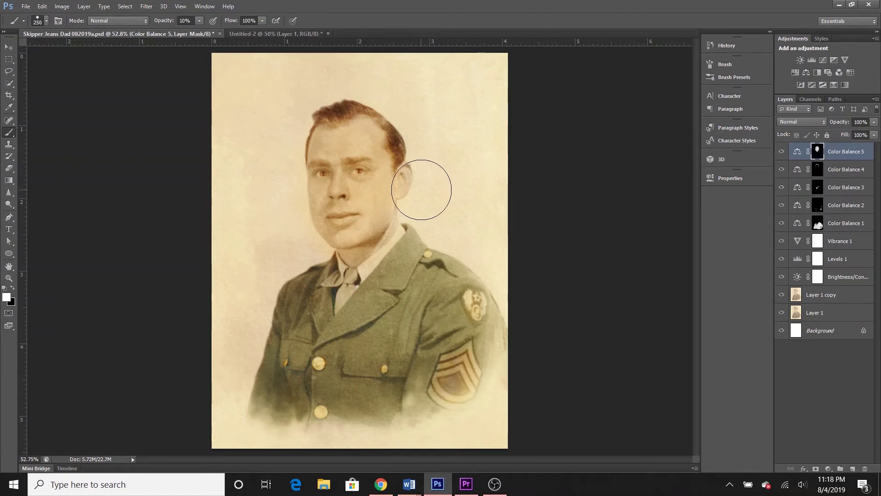
Paint in black at 100% zoom to remove the yellow spill beside the jaw and clean small details.
key("ctrl+plus")
key("ctrl+plus")
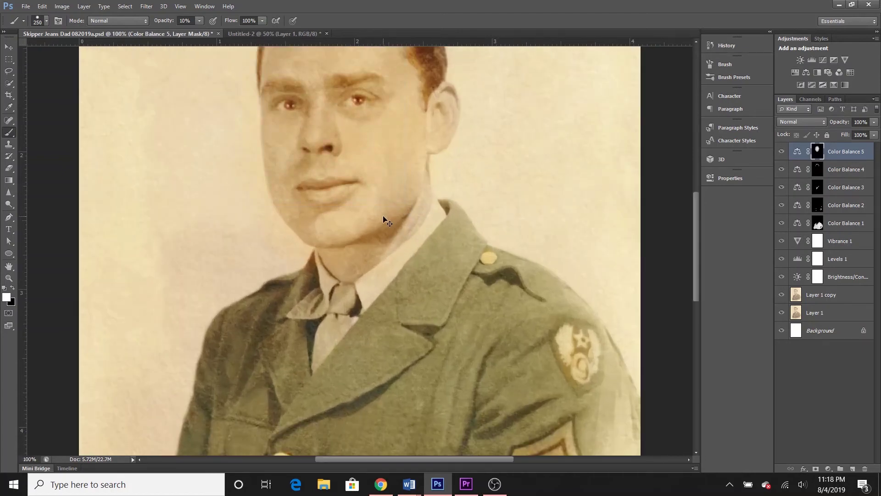
key("bracketleft")
key("bracketleft")
key("bracketleft")
key("bracketleft")
key("bracketleft")
key("bracketleft")
key("bracketleft")
key("bracketleft")
key("bracketleft")
key("x")
mouse_move(267, 239)
left_mouse_down()
mouse_move(291, 257)
mouse_move(255, 221)
mouse_move(296, 252)
mouse_move(264, 223)
mouse_move(290, 261)
mouse_move(245, 203)
mouse_move(292, 251)
mouse_move(261, 202)
mouse_move(245, 136)
mouse_move(265, 226)
mouse_move(240, 149)
mouse_move(238, 98)
mouse_move(266, 237)
mouse_move(290, 254)
mouse_move(264, 262)
mouse_move(296, 251)
mouse_move(253, 254)
mouse_move(256, 245)
mouse_move(237, 232)
left_mouse_up()
scroll(234, 227, "up", 4)
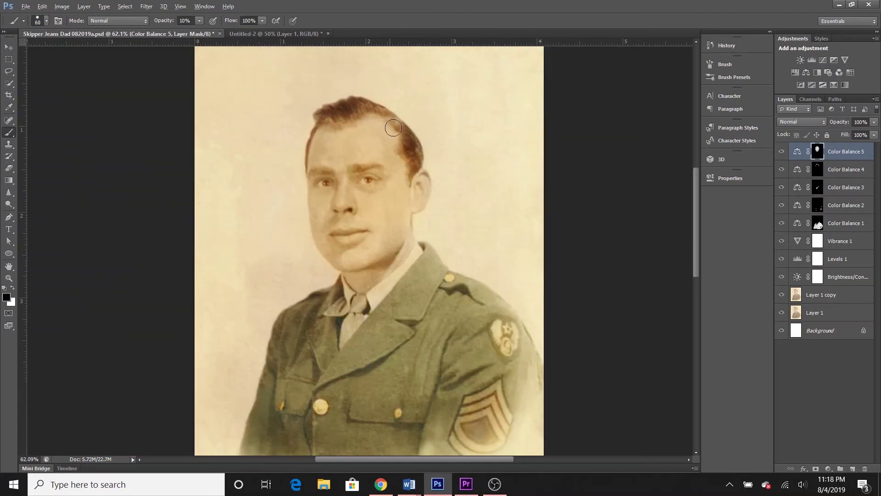
scroll(342, 64, "down", 2)
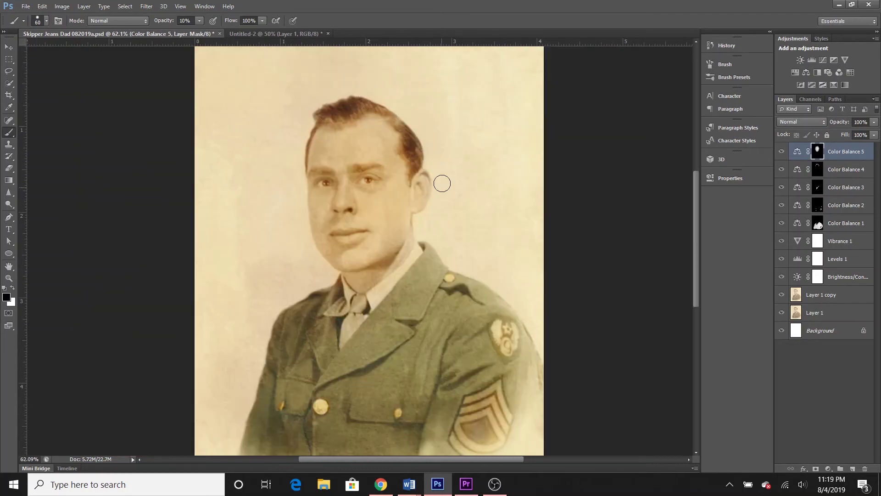
scroll(418, 230, "up", 5)
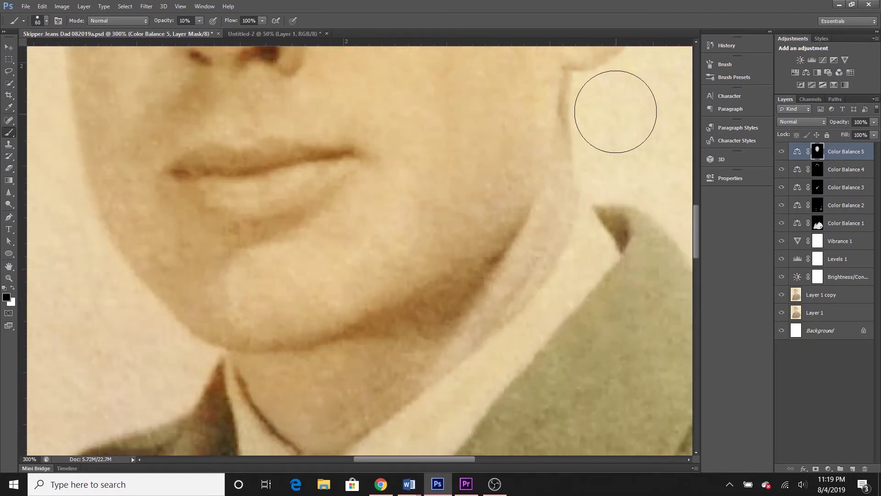
scroll(645, 98, "down", 1)
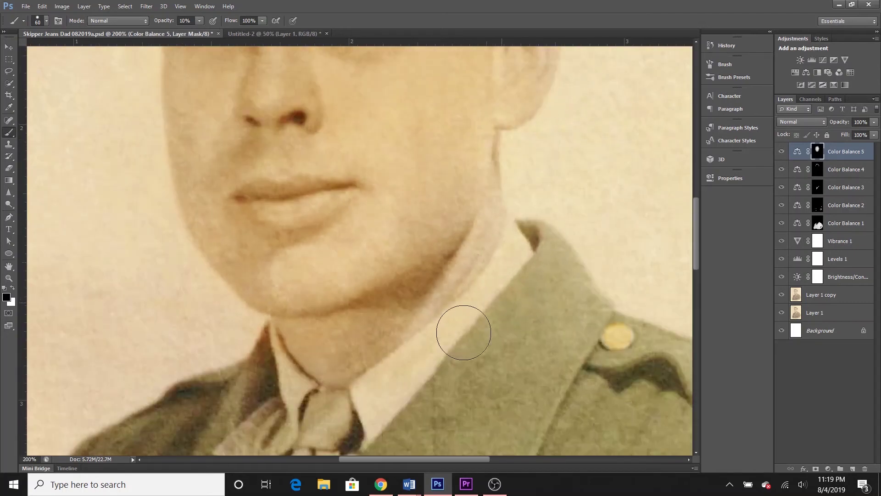
scroll(373, 169, "up", 1)
key("bracketleft")
key("bracketleft")
key("bracketleft")
key("bracketleft")
key("bracketleft")
key("bracketleft")
key("bracketleft")
key("bracketleft")
left_click_drag(340, 130, 364, 127)
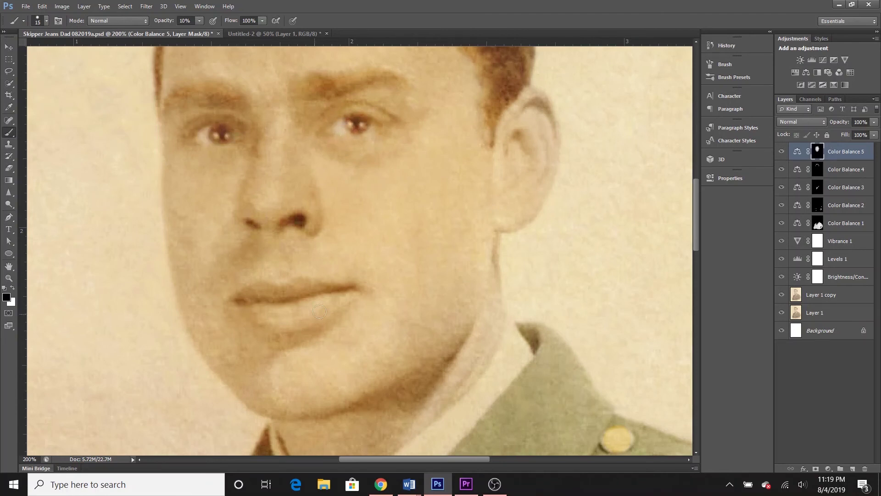
key("ctrl+0")
Lower the Color Balance 5 skin tint layer to 69% opacity.
key("x")
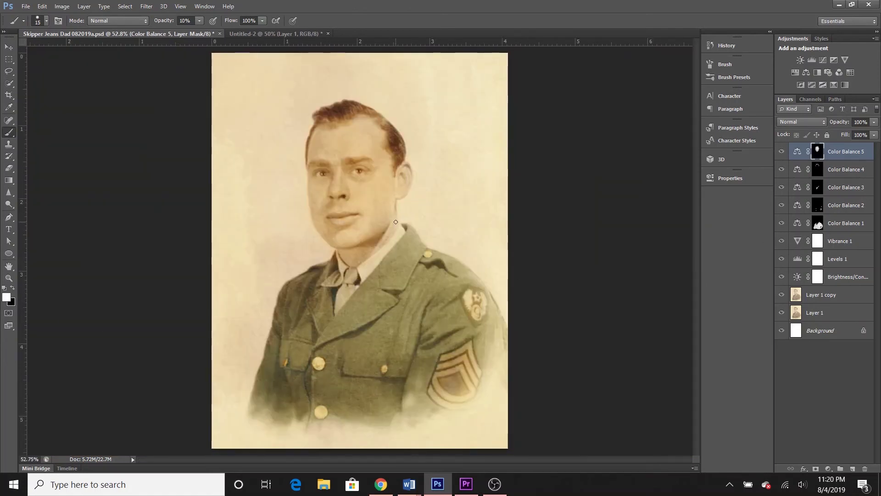
left_click(874, 122)
mouse_move(875, 133)
left_mouse_down()
mouse_move(858, 134)
mouse_move(867, 132)
left_mouse_up()
left_click(781, 157)
Make the Color Balance 4 hair layer visible and select it to adjust its opacity.
left_click(782, 169)
left_click(845, 169)
left_click(875, 122)
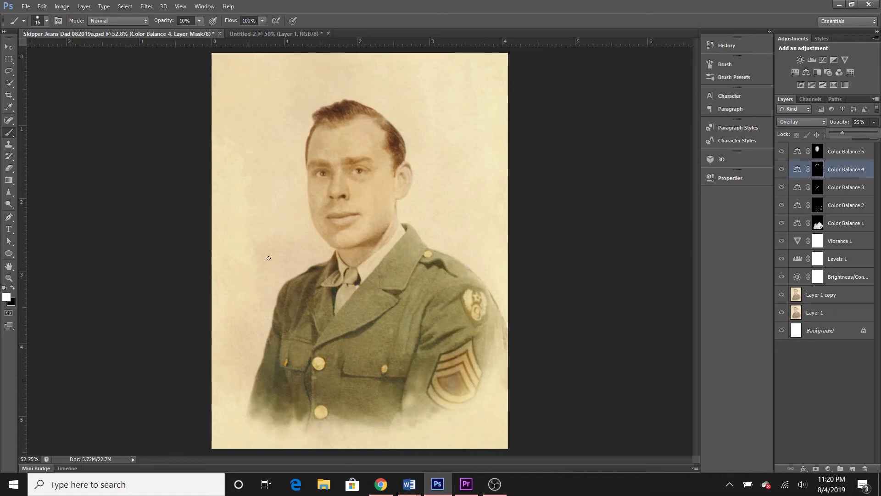
Add a Color Balance 6 layer with midtones at +30 green and about -74 yellow.
left_click(807, 73)
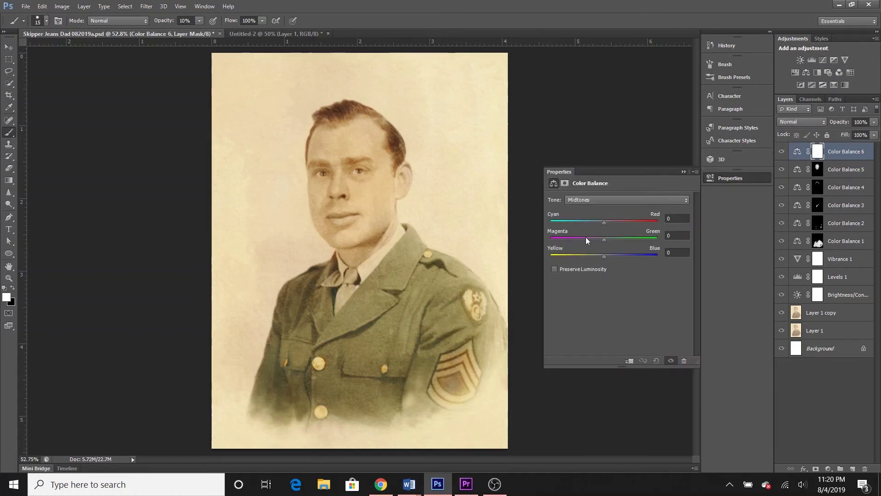
left_click_drag(604, 239, 619, 238)
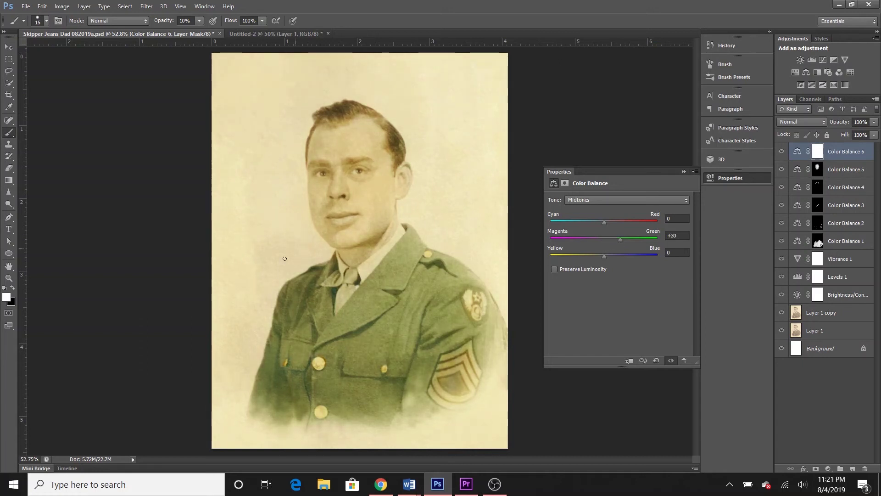
left_click_drag(605, 256, 544, 260)
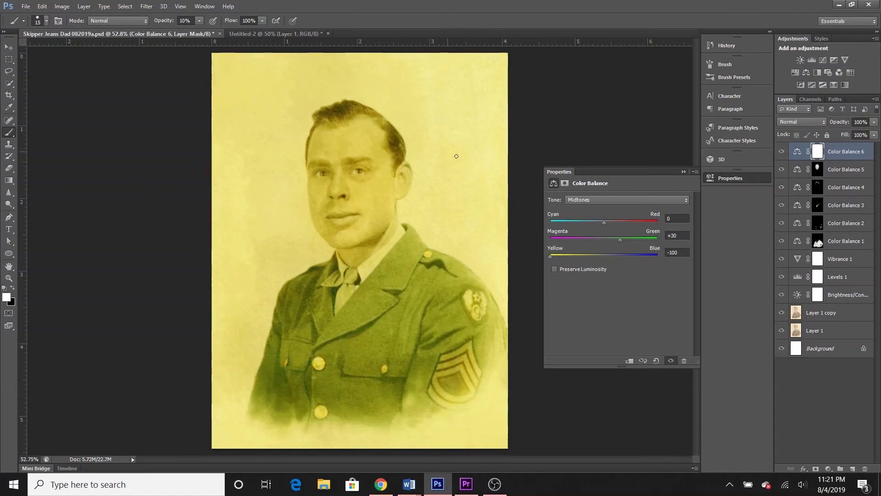
mouse_move(552, 258)
left_mouse_down()
mouse_move(607, 244)
mouse_move(563, 262)
left_mouse_up()
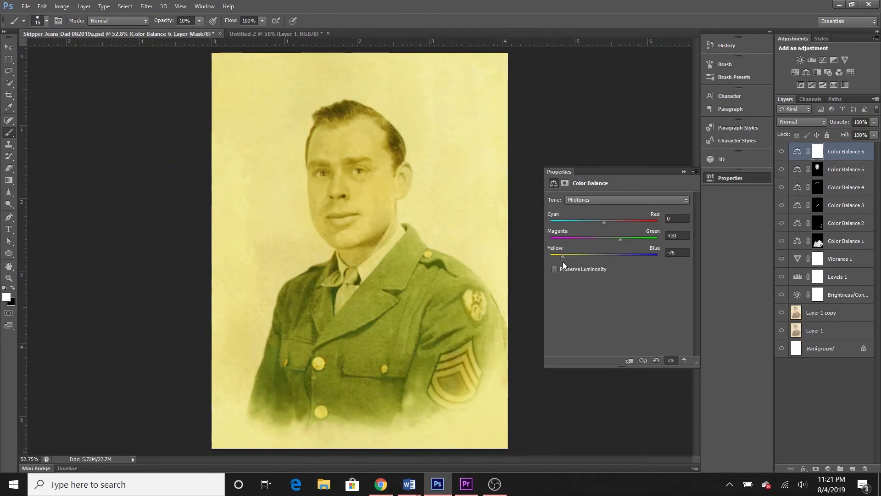
Invert the Color Balance 6 mask to black and set a 50%-opacity, 500-size brush.
left_click(684, 171)
key("ctrl+i")
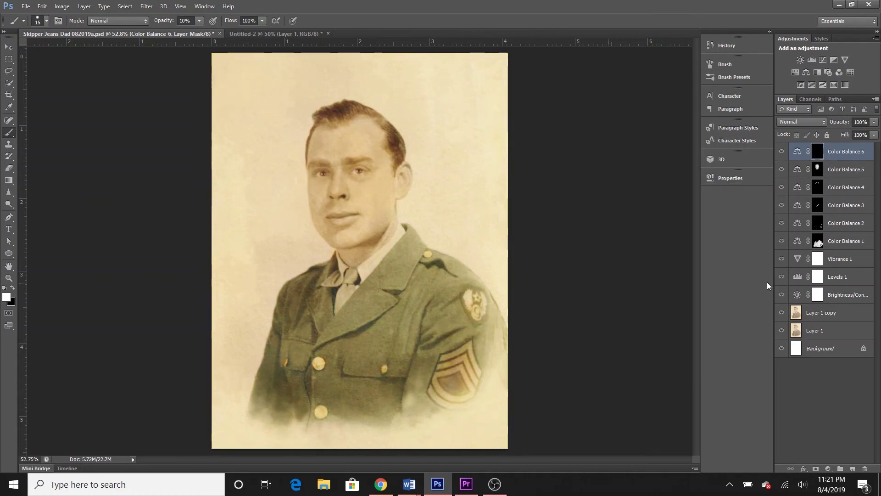
key("5")
key("bracketright")
key("bracketright")
key("bracketright")
key("bracketright")
key("bracketright")
key("bracketright")
key("bracketright")
key("bracketright")
key("bracketright")
key("bracketright")
key("bracketright")
key("bracketright")
key("bracketright")
key("bracketright")
key("bracketright")
key("bracketright")
key("bracketright")
key("bracketright")
key("bracketright")
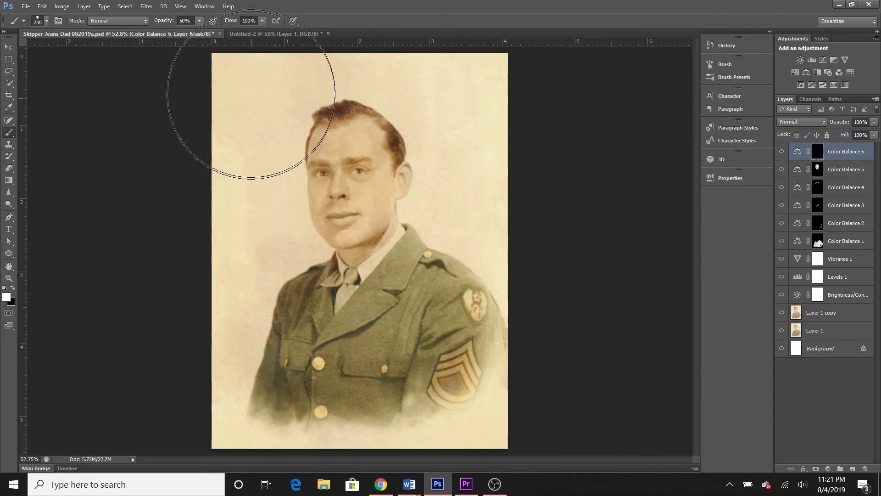
key("bracketleft")
key("bracketleft")
key("ctrl+minus")
key("ctrl+minus")
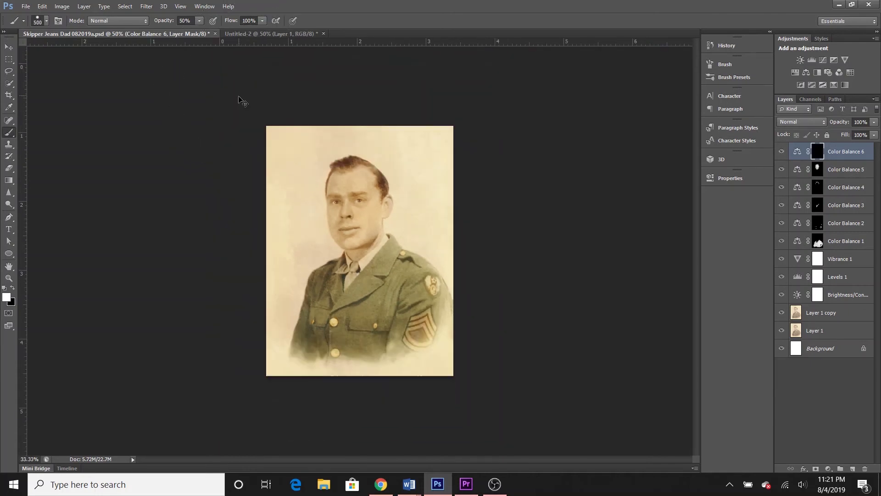
Paint the yellow tint across the photo's background and fade the layer to 19% opacity.
mouse_move(317, 121)
left_mouse_down()
mouse_move(276, 171)
mouse_move(305, 114)
mouse_move(280, 178)
mouse_move(294, 232)
mouse_move(264, 271)
mouse_move(236, 334)
mouse_move(280, 394)
left_mouse_up()
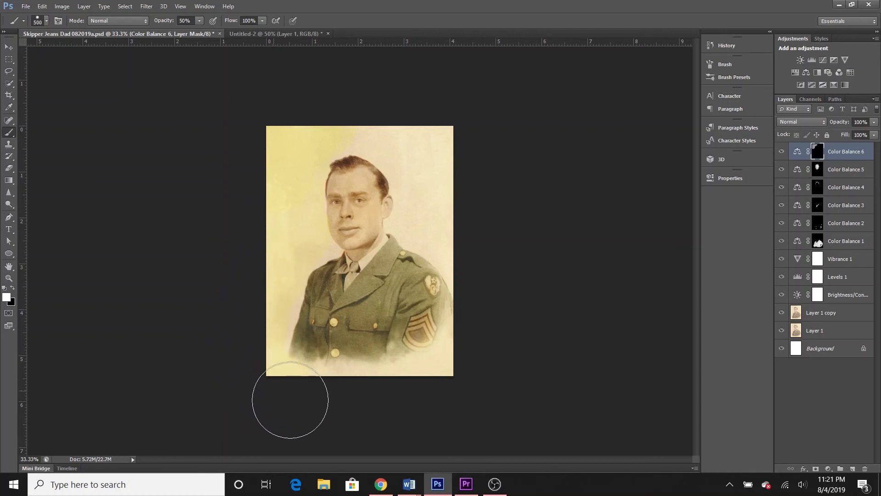
mouse_move(350, 90)
left_mouse_down()
mouse_move(401, 121)
mouse_move(421, 144)
mouse_move(439, 209)
mouse_move(483, 270)
mouse_move(477, 194)
mouse_move(344, 109)
mouse_move(327, 109)
mouse_move(410, 127)
mouse_move(350, 112)
mouse_move(297, 127)
mouse_move(274, 179)
mouse_move(275, 258)
mouse_move(275, 183)
mouse_move(340, 84)
mouse_move(432, 131)
mouse_move(501, 281)
mouse_move(497, 325)
mouse_move(462, 381)
mouse_move(420, 401)
mouse_move(369, 448)
left_mouse_up()
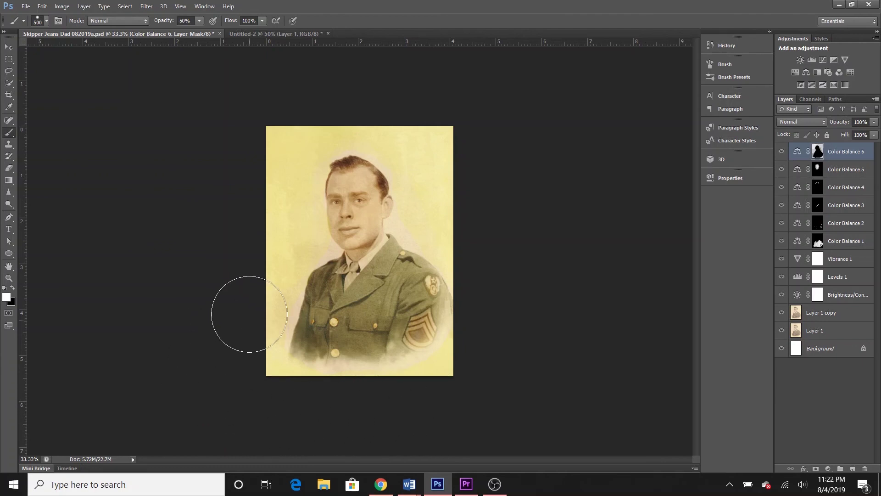
mouse_move(265, 198)
left_mouse_down()
mouse_move(375, 97)
mouse_move(448, 150)
left_mouse_up()
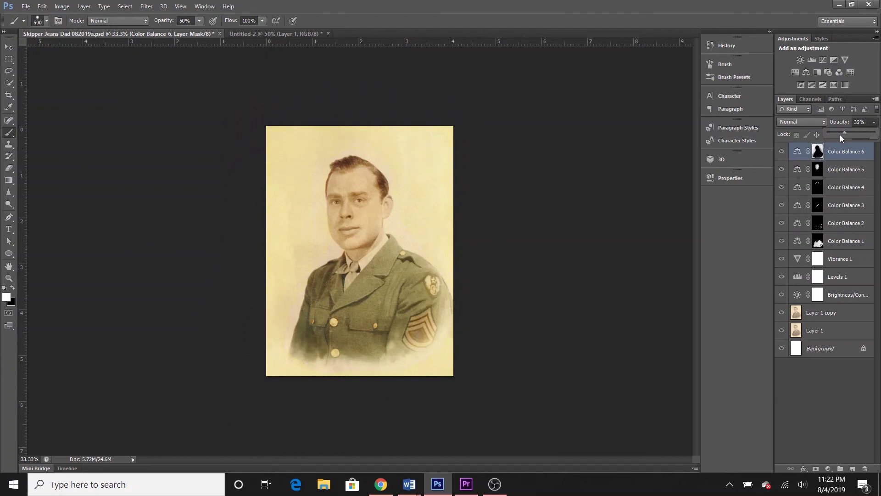
left_click(837, 133)
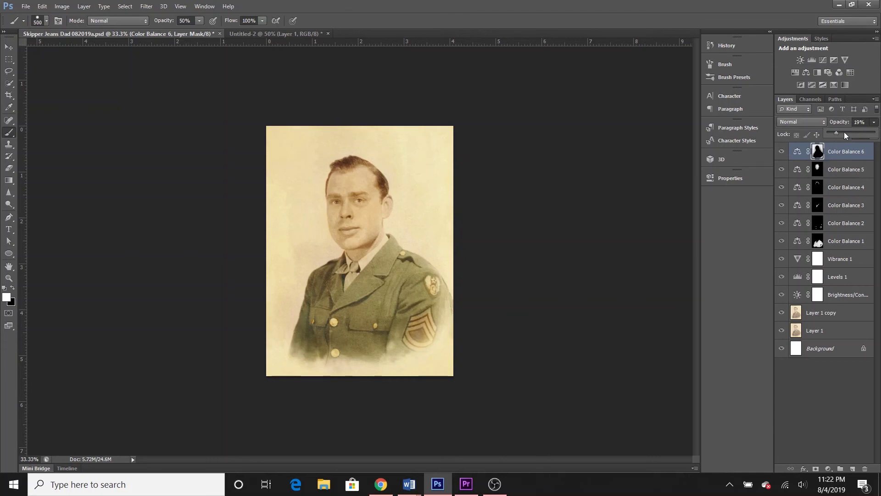